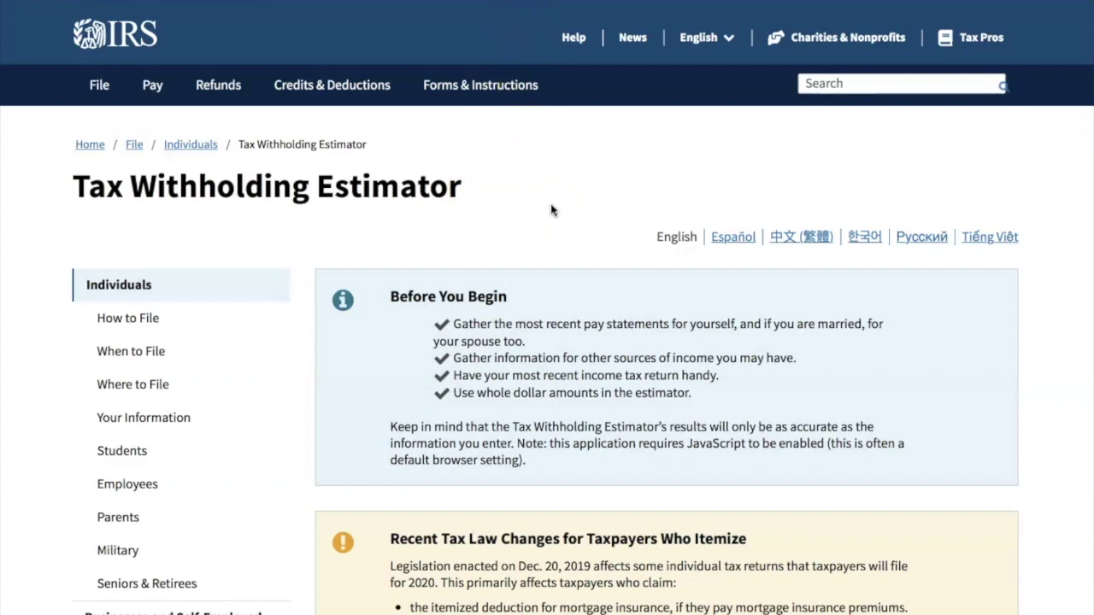
- Review the Tax Withholding Estimator introduction page, then open its FAQs page and look through the listed questions
scroll(553, 210, down, 3)
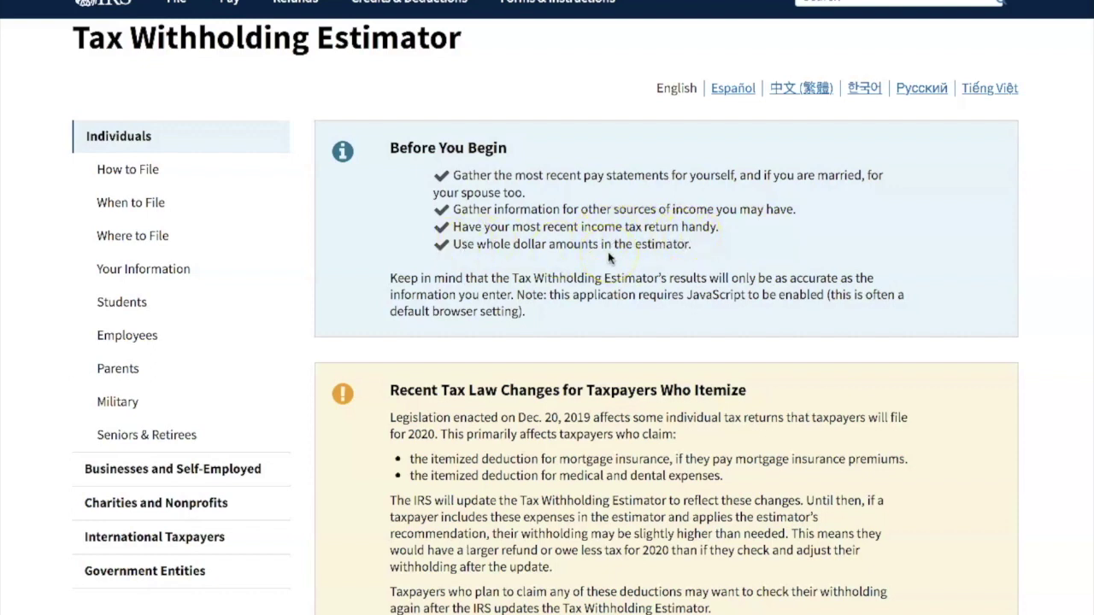
scroll(608, 257, down, 2)
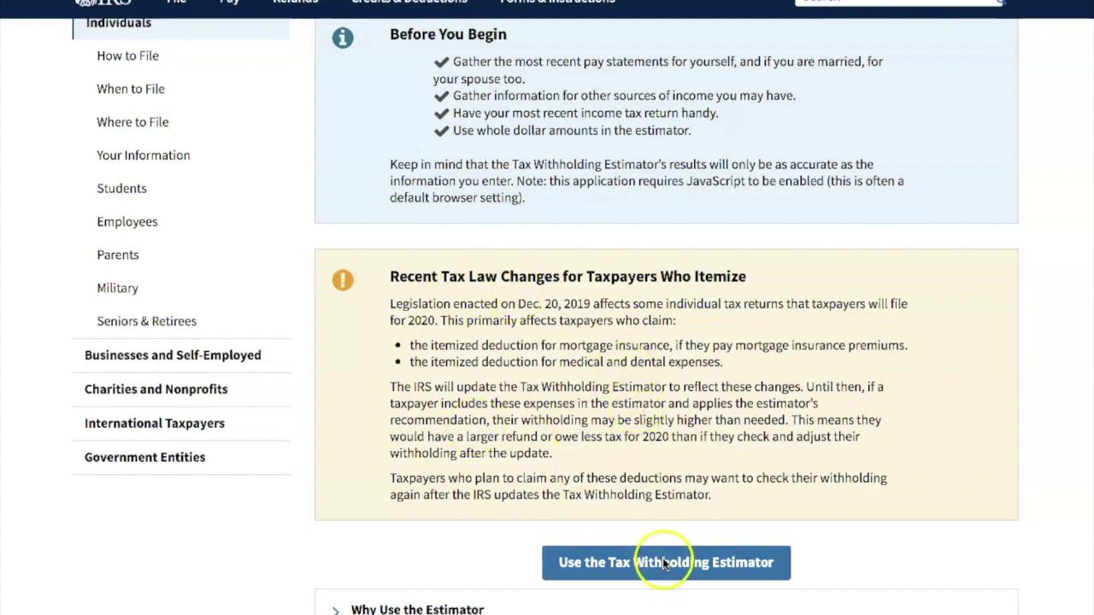
scroll(669, 560, down, 2)
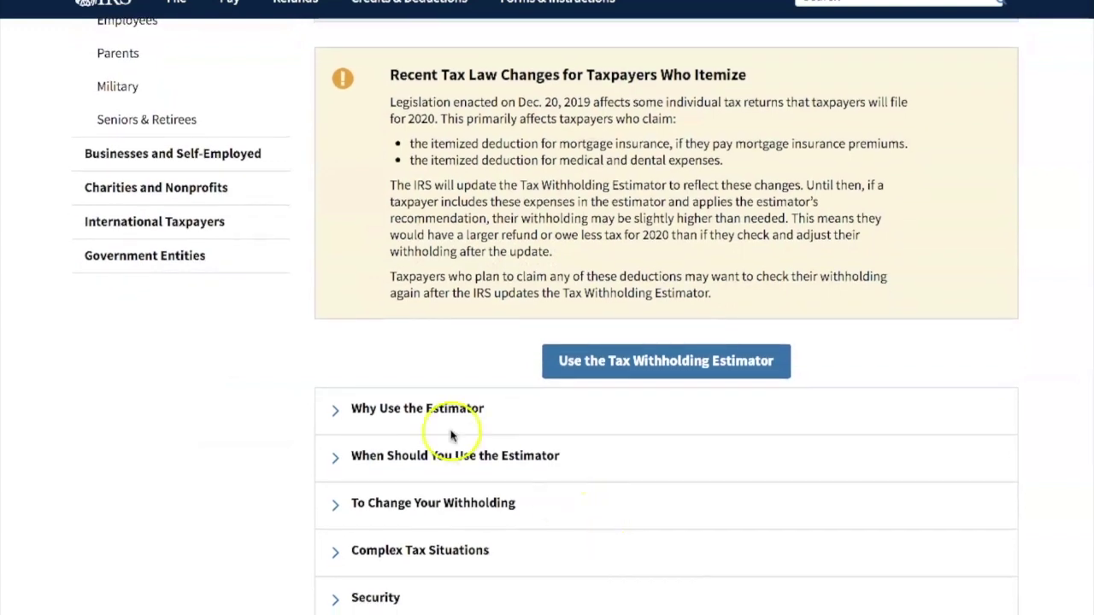
scroll(570, 552, down, 2)
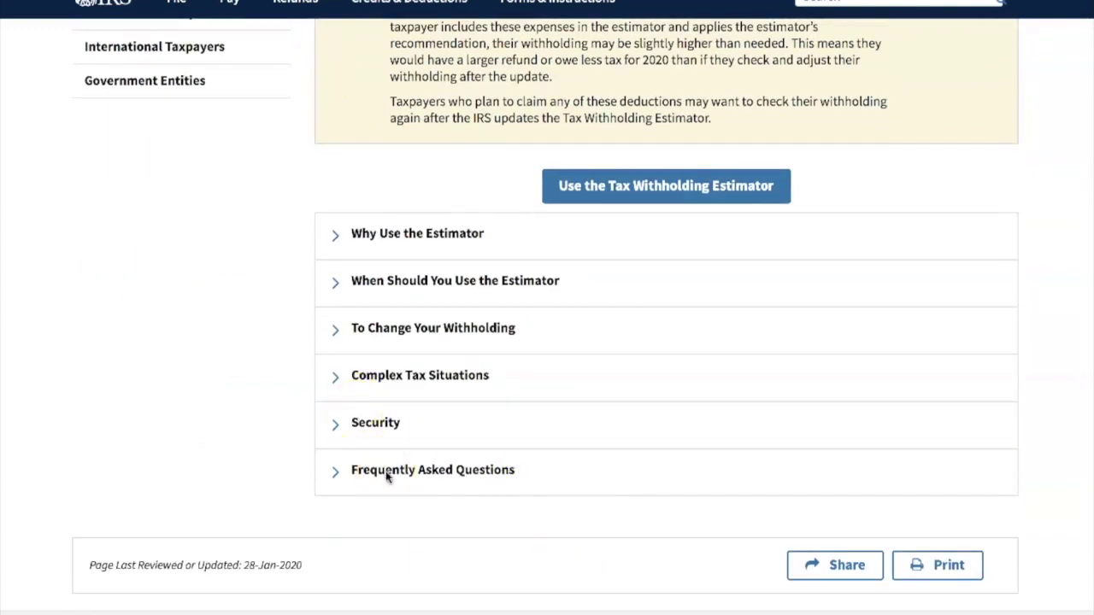
click(494, 476)
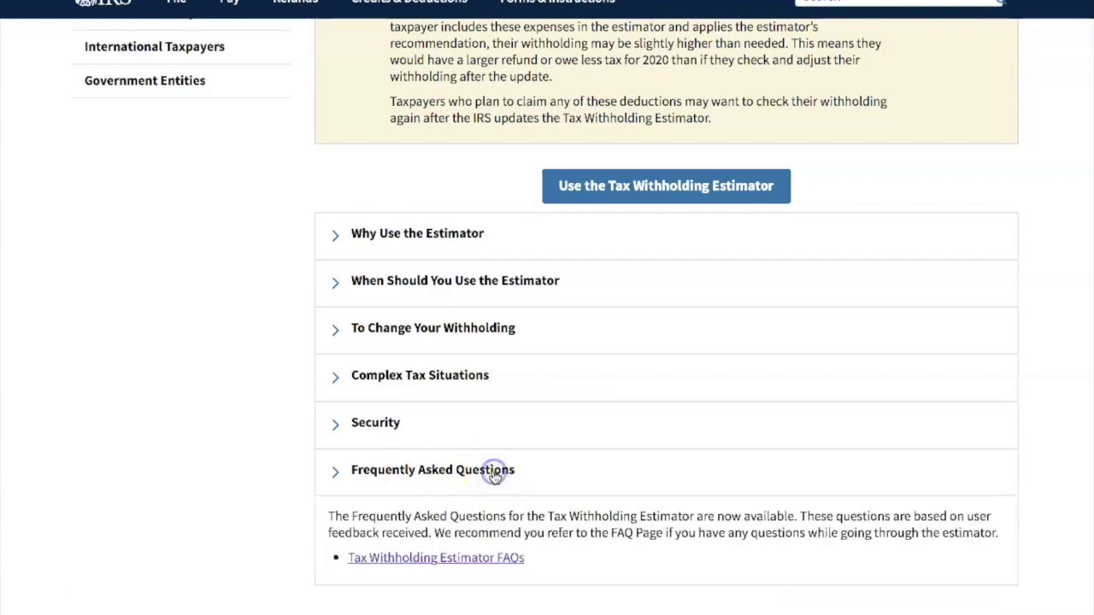
click(488, 558)
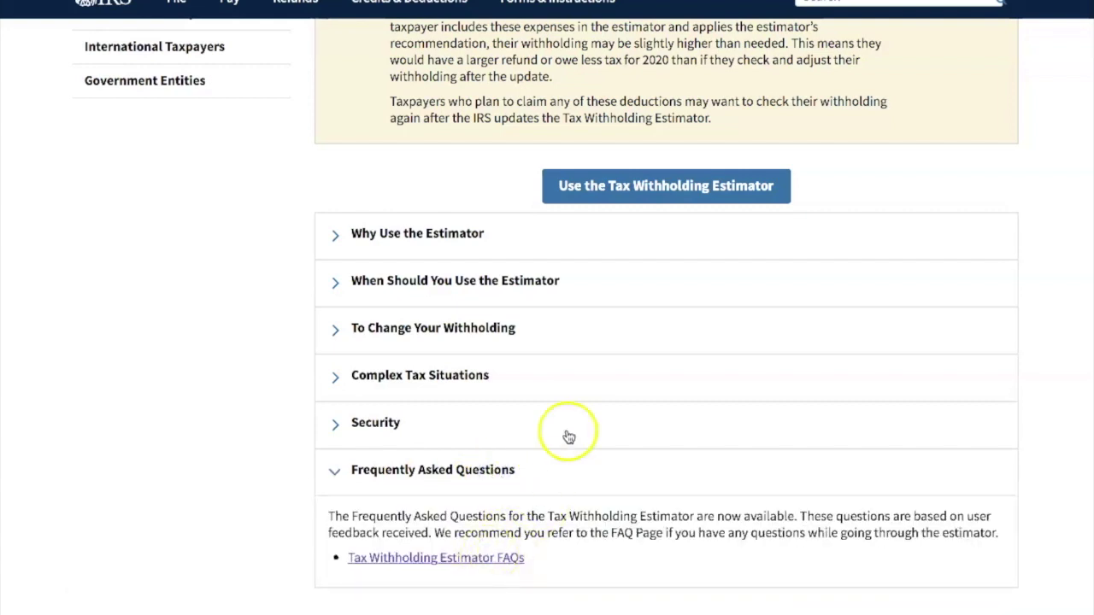
scroll(686, 461, down, 20)
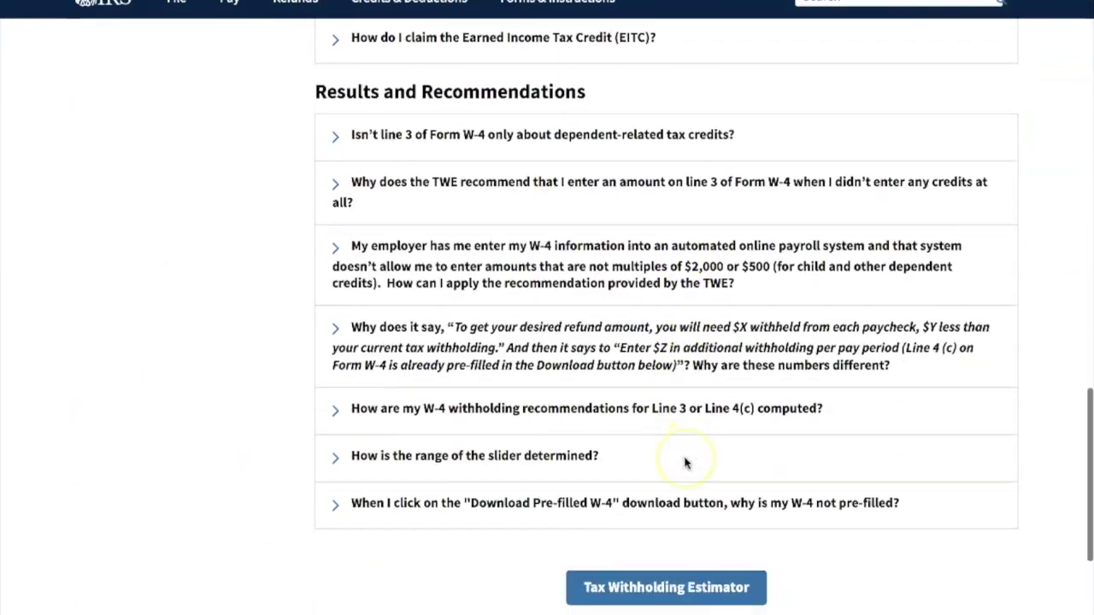
scroll(689, 430, up, 3)
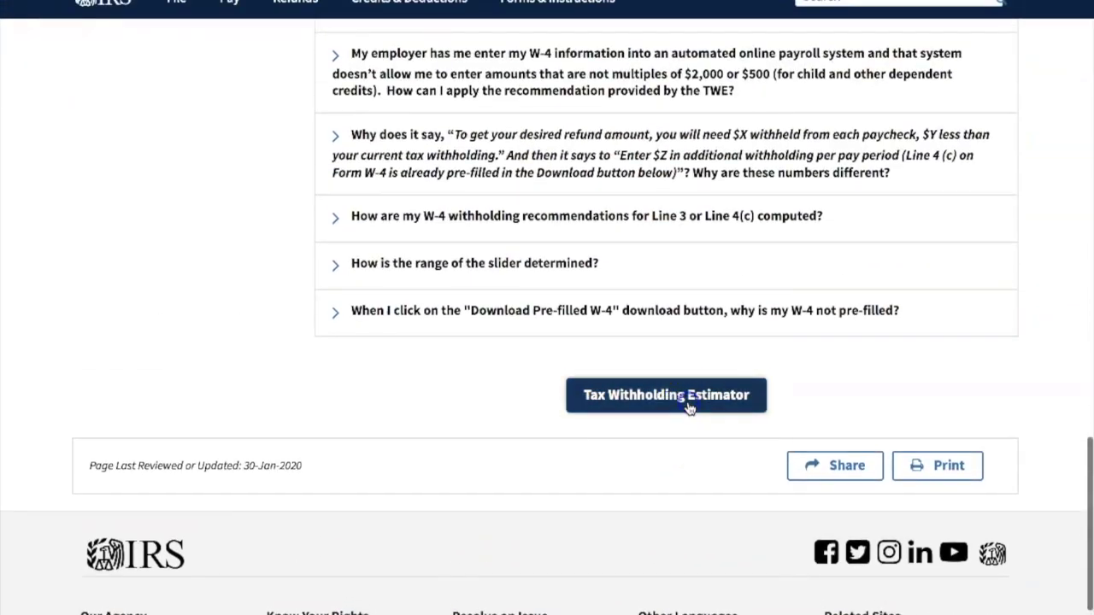
- Return from the FAQs to the Tax Withholding Estimator page and launch the estimator
click(689, 405)
scroll(709, 419, down, 4)
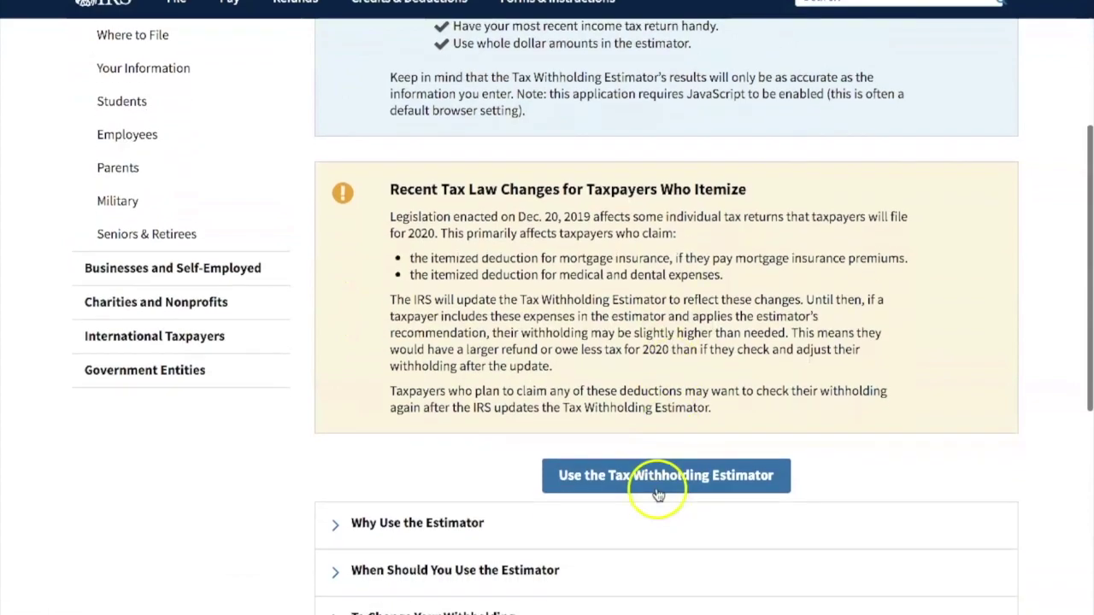
click(742, 474)
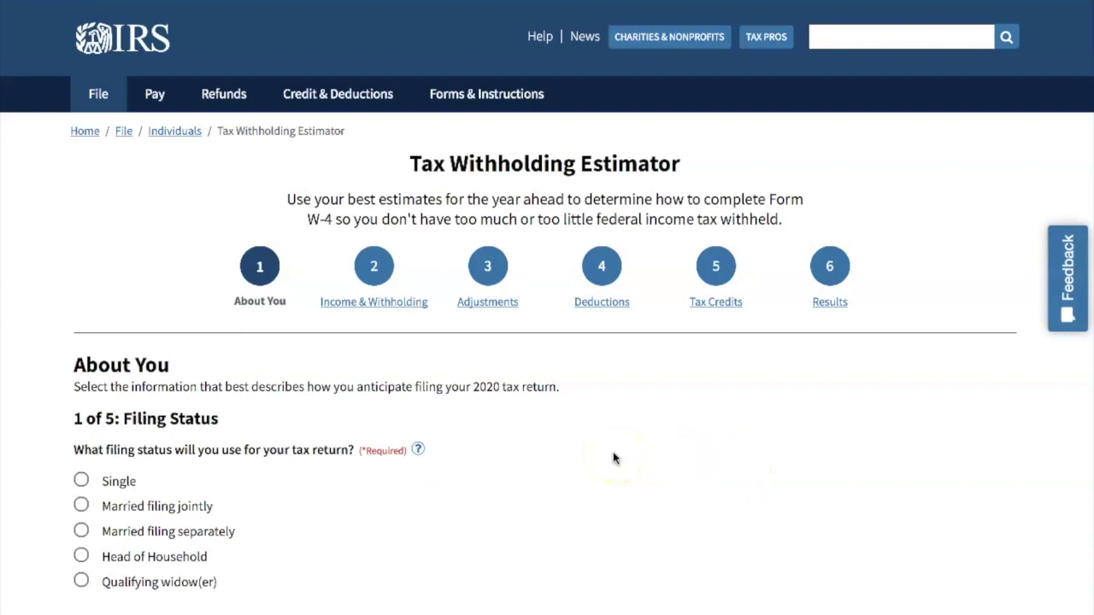
- Set the filing status to Married filing jointly and answer No to being claimed as someone else's dependent
scroll(613, 459, down, 1)
scroll(613, 459, down, 1)
scroll(613, 459, up, 1)
click(82, 427)
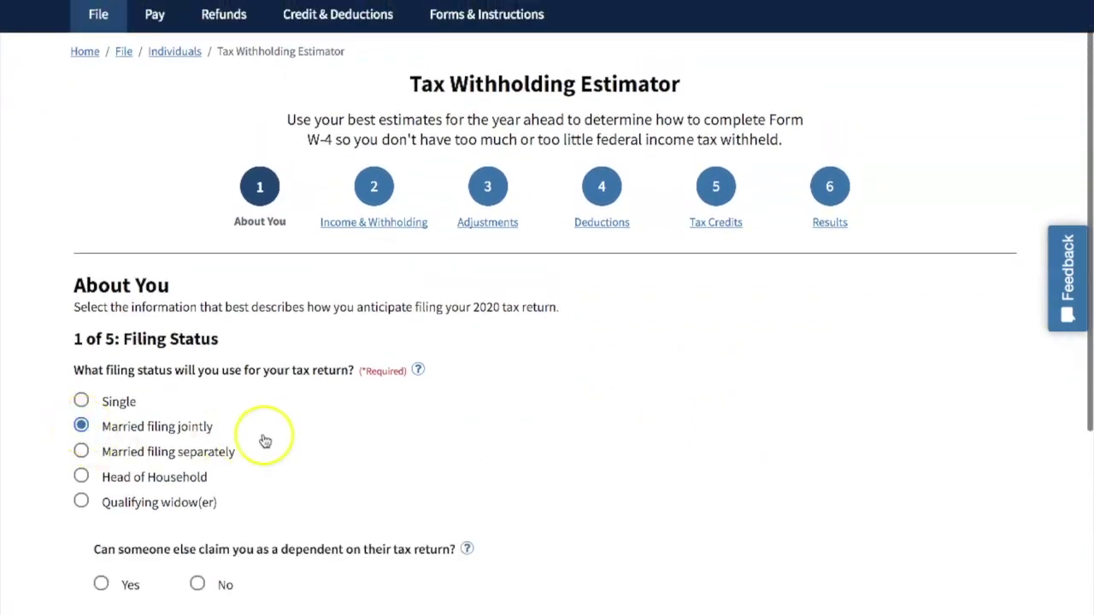
scroll(264, 442, down, 3)
click(196, 459)
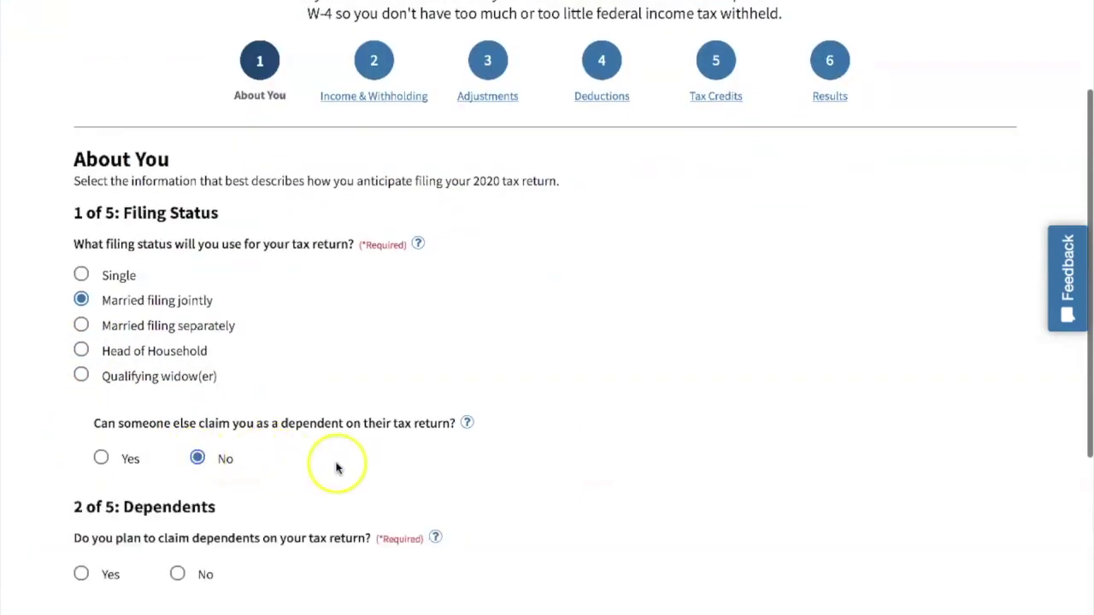
- Answer Yes to claiming dependents on the tax return and set the number of dependents to 1
scroll(337, 465, down, 3)
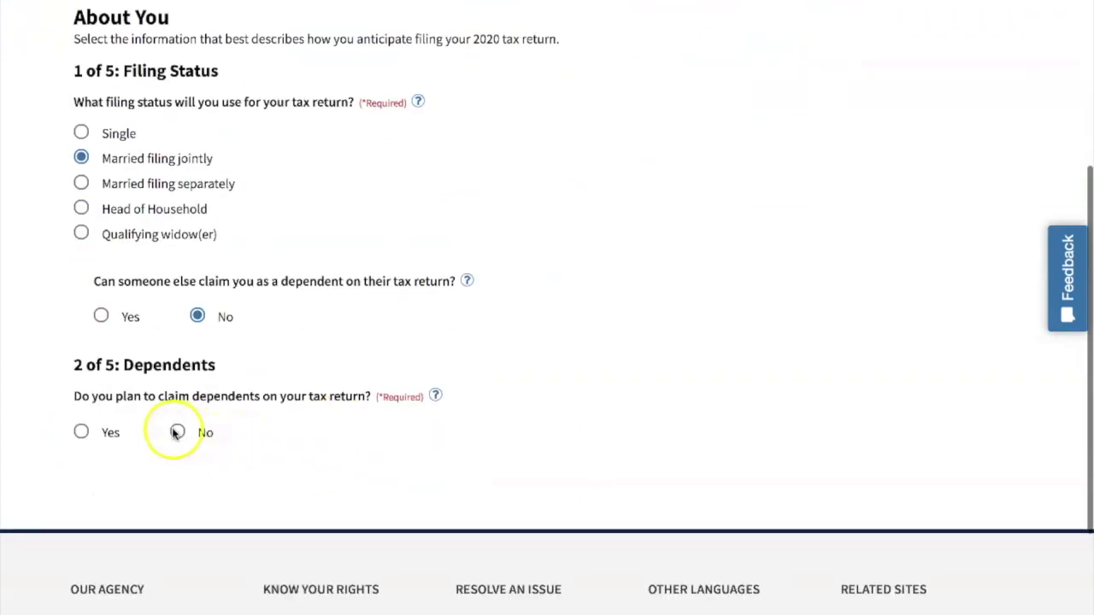
click(84, 432)
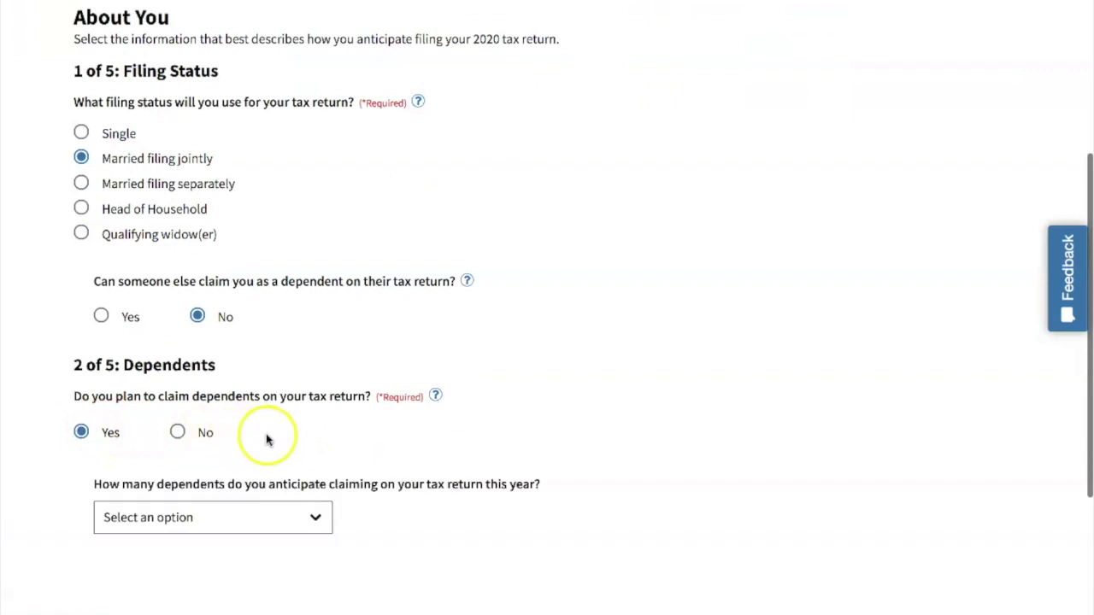
scroll(281, 439, down, 2)
click(299, 425)
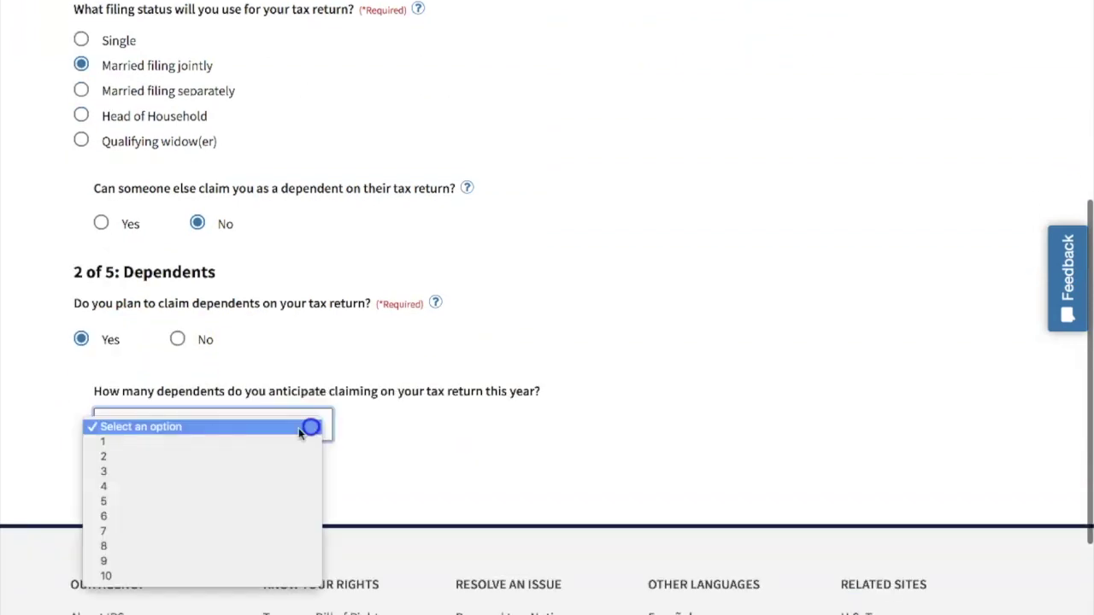
click(231, 442)
- Answer Yes to holding a job with tax withheld, with 1 job for the filer and 1 for the spouse
scroll(369, 446, down, 2)
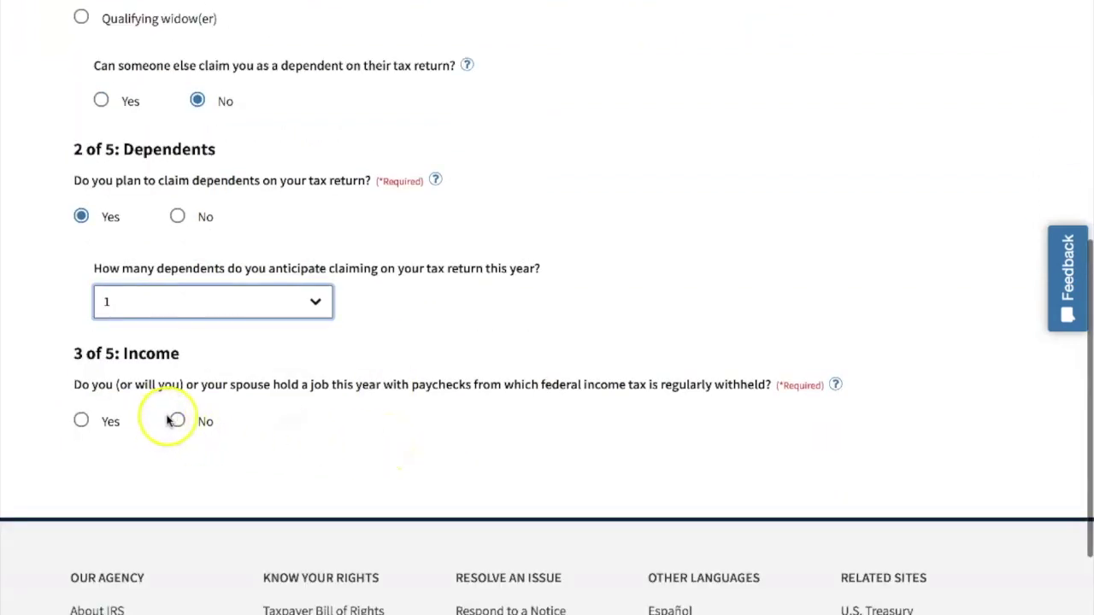
click(81, 420)
scroll(295, 449, down, 2)
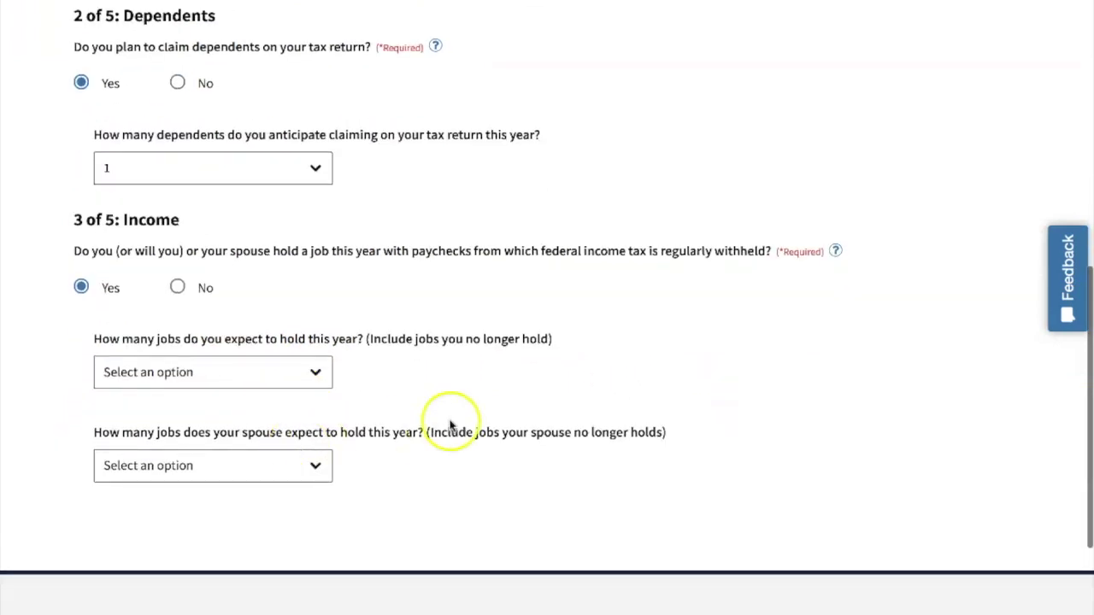
click(316, 374)
click(286, 402)
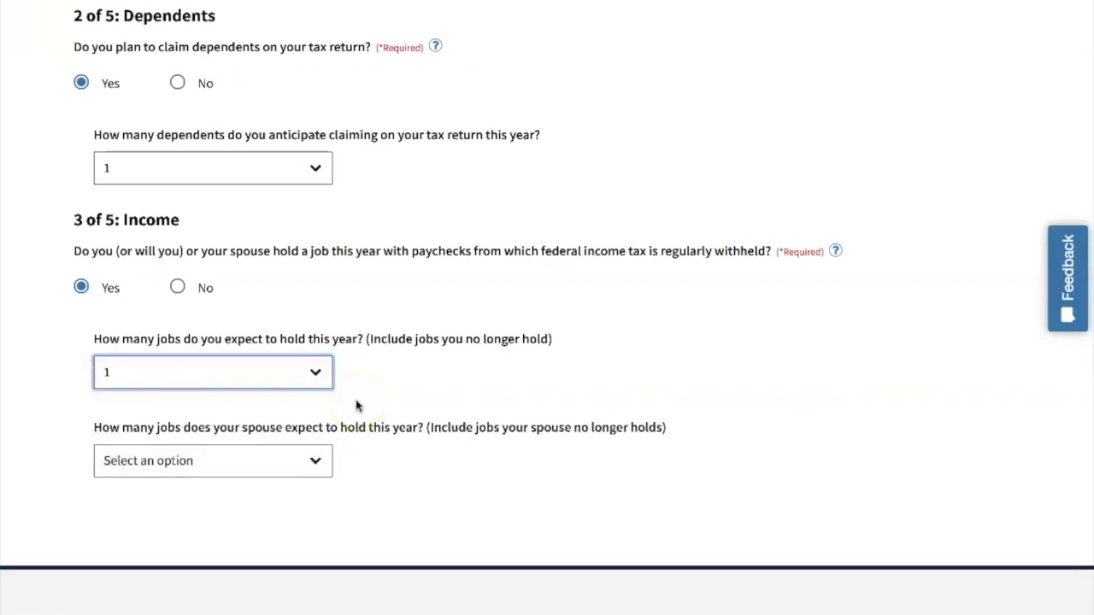
scroll(357, 406, down, 1)
click(315, 402)
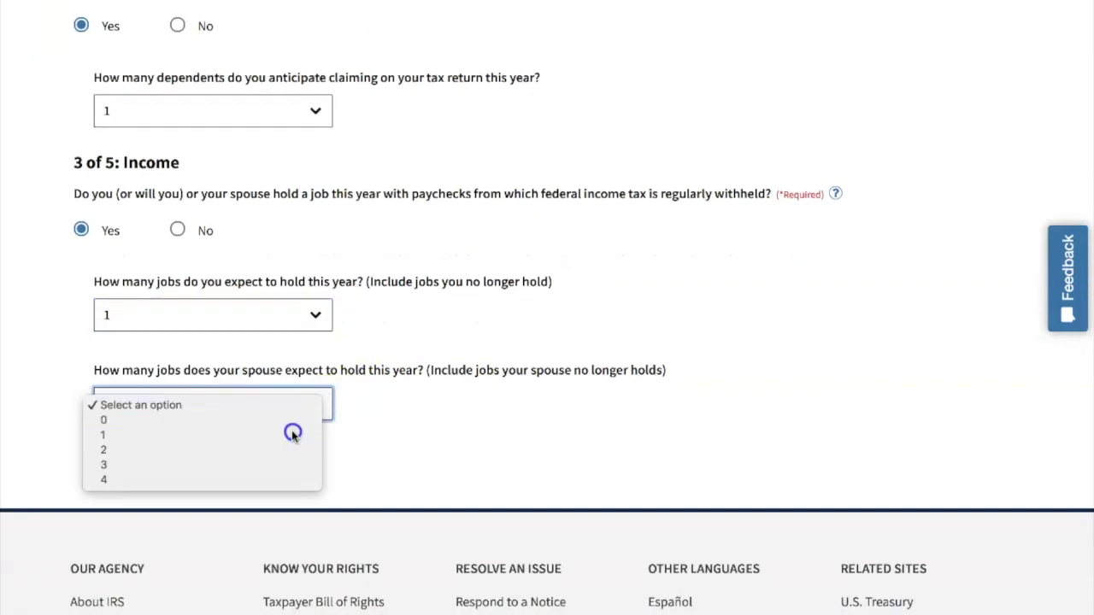
click(292, 436)
- Answer No to pension income, leave the other income and demographics options unchecked, and continue to Income & Withholding
scroll(418, 433, down, 2)
click(176, 430)
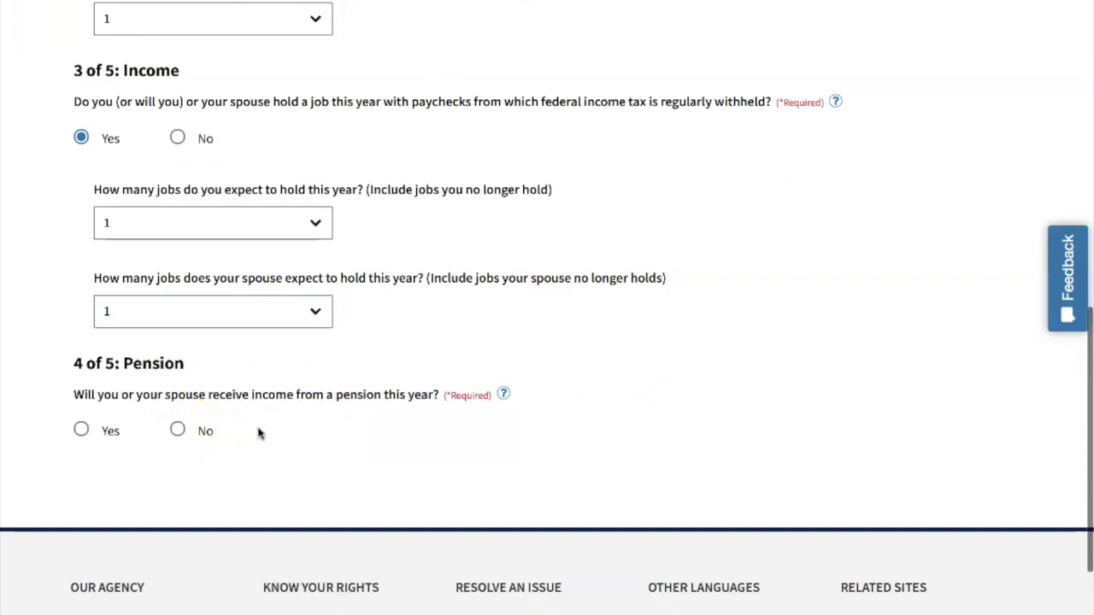
scroll(357, 438, down, 7)
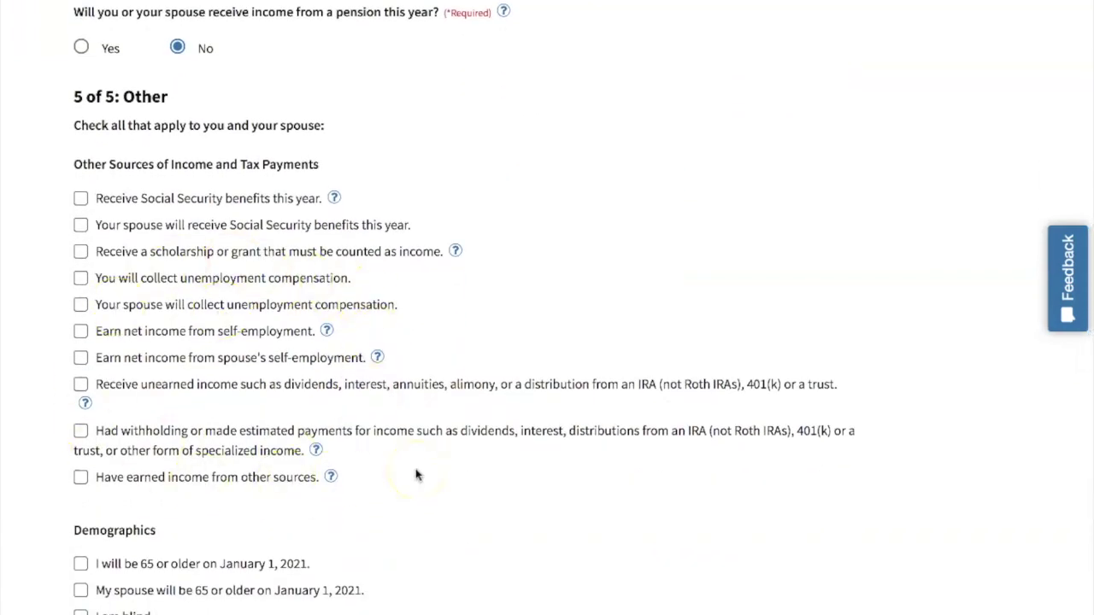
scroll(415, 477, down, 3)
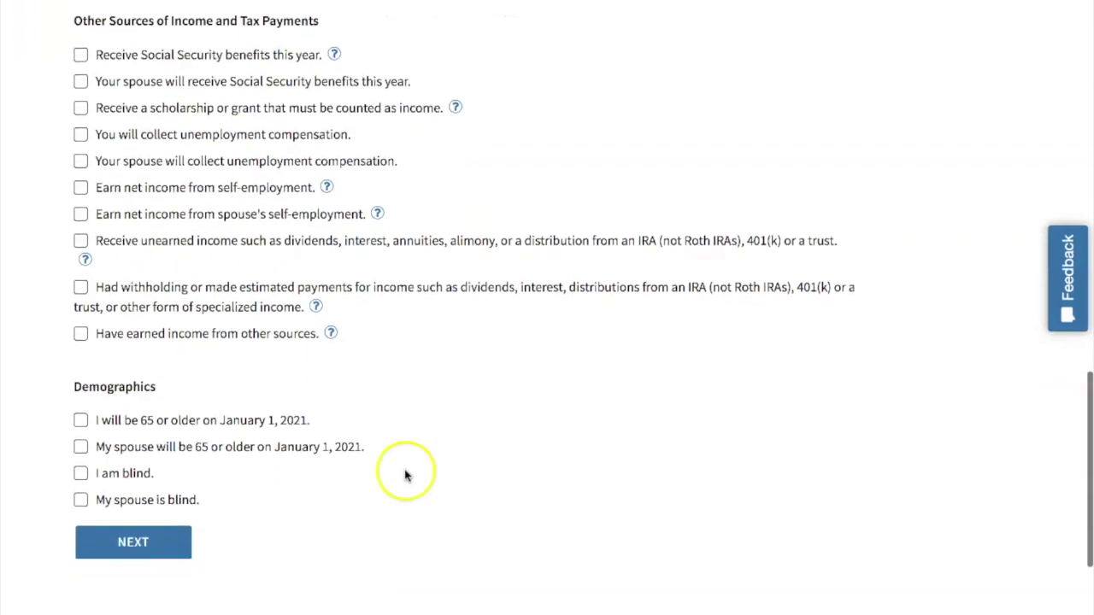
click(137, 542)
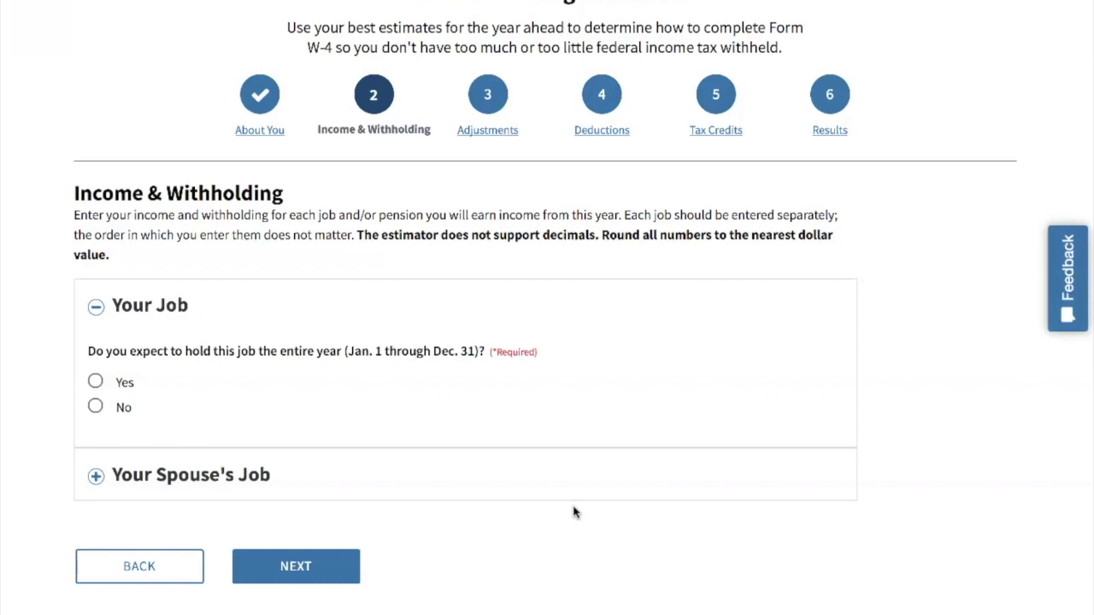
- For Your Job, answer Yes to holding it the entire year and set the pay frequency to Every two weeks
click(95, 382)
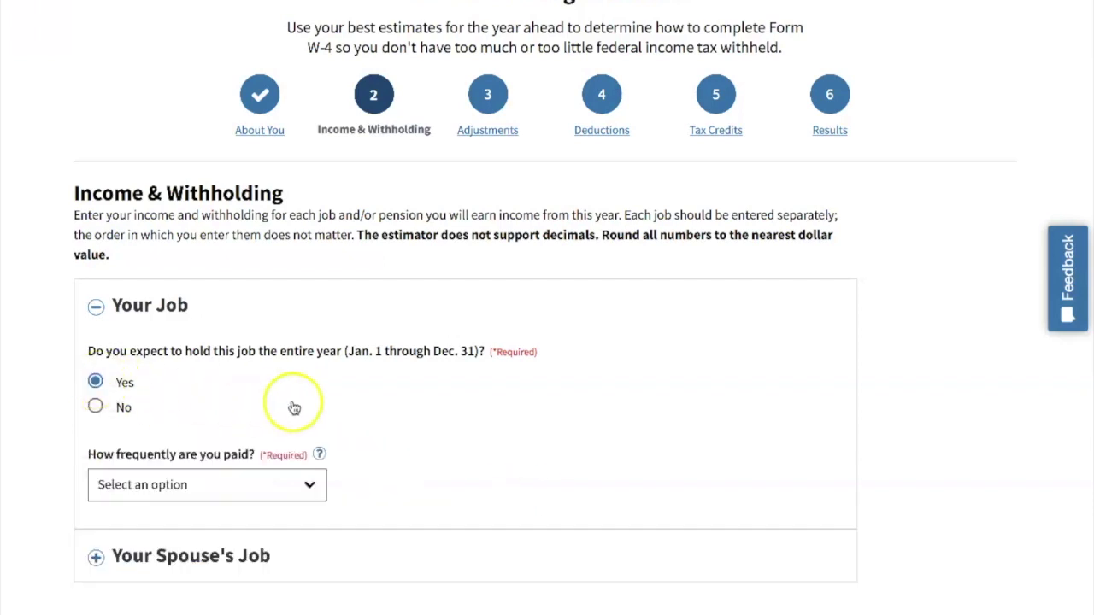
click(246, 483)
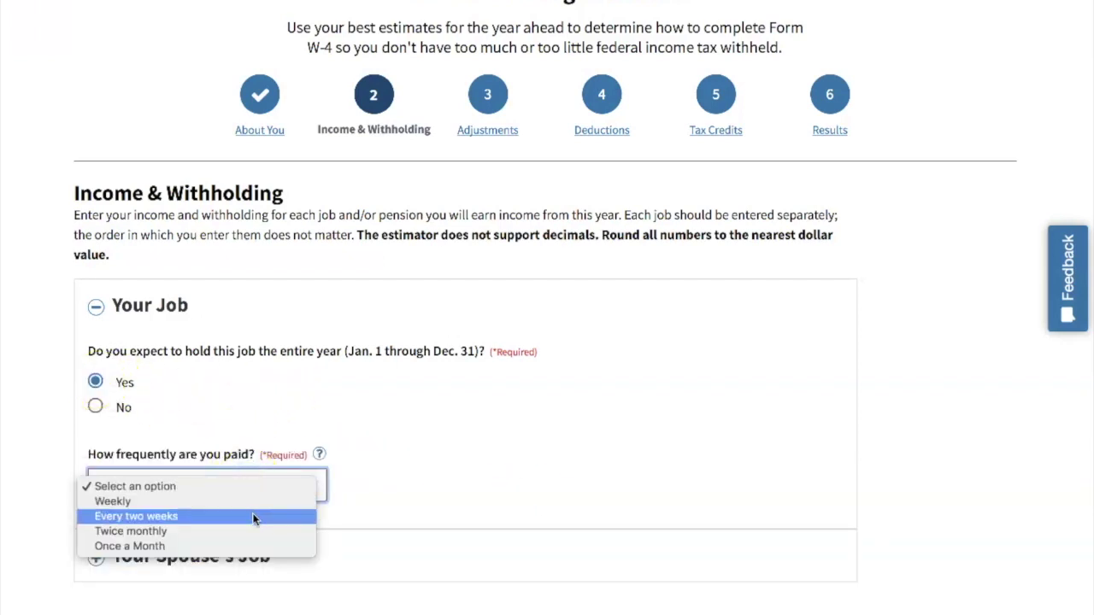
click(252, 516)
- Set the end date of the most recent pay period for Your Job to 01/31/2020
scroll(362, 508, down, 3)
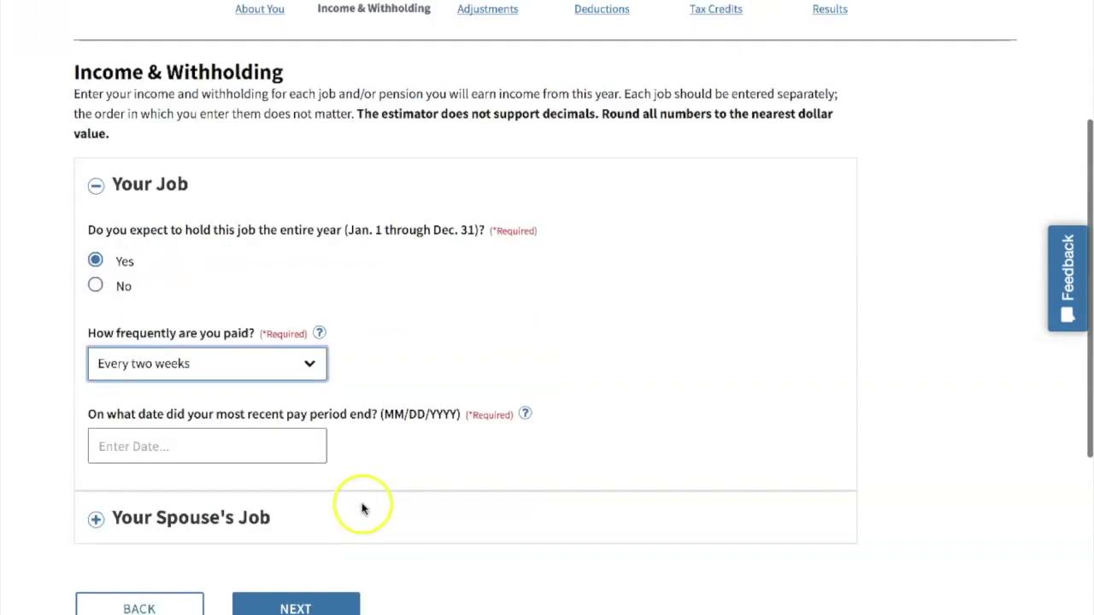
scroll(363, 508, down, 2)
click(281, 378)
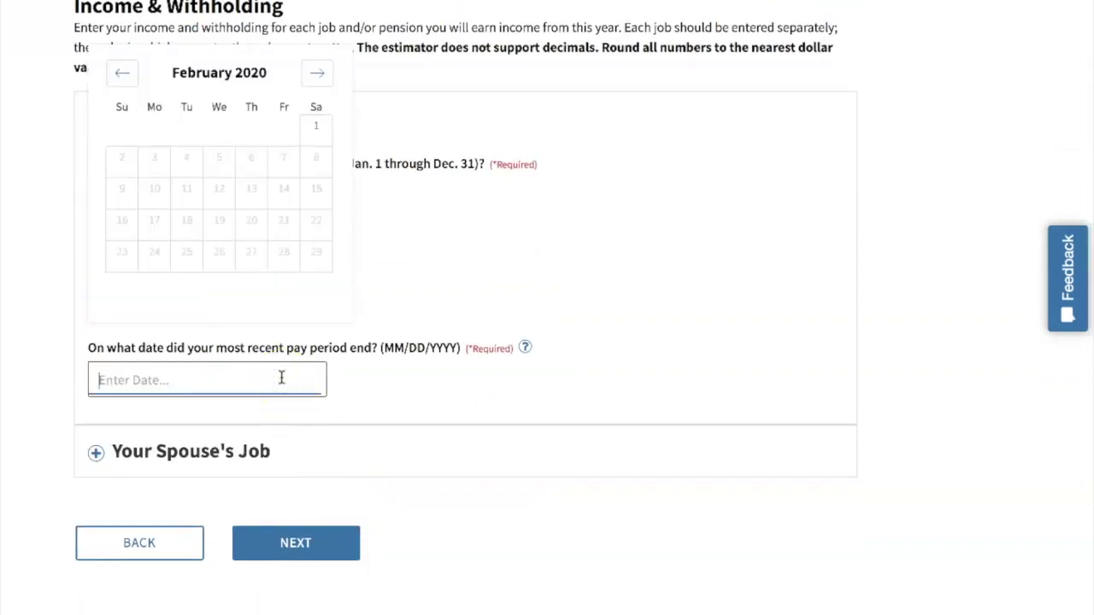
click(122, 73)
scroll(284, 248, down, 1)
click(284, 245)
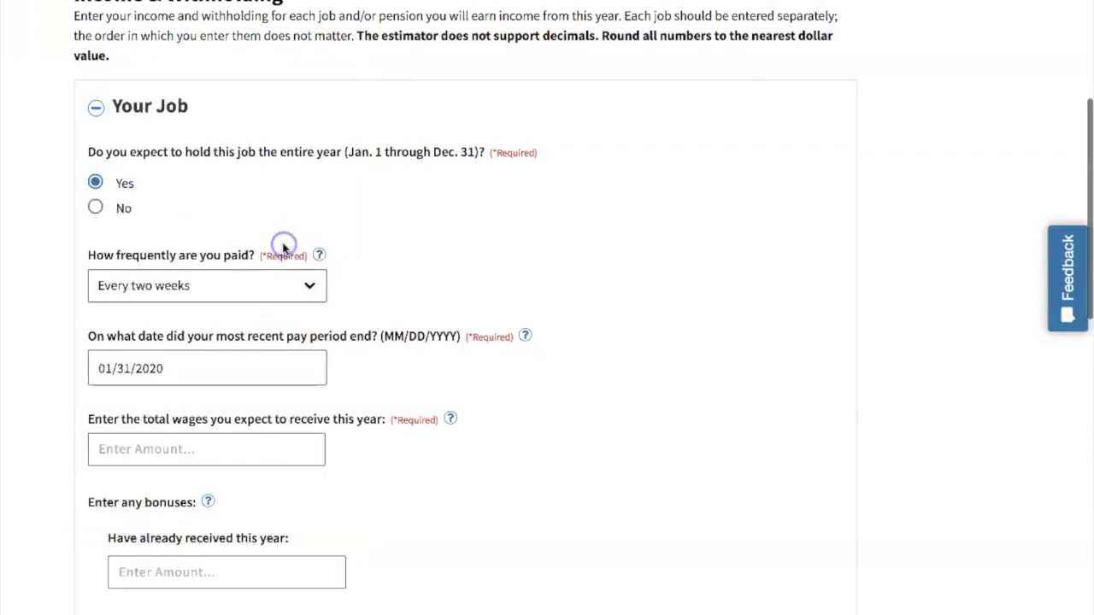
- Enter $55,000 as the total wages expected this year for Your Job
scroll(354, 289, down, 2)
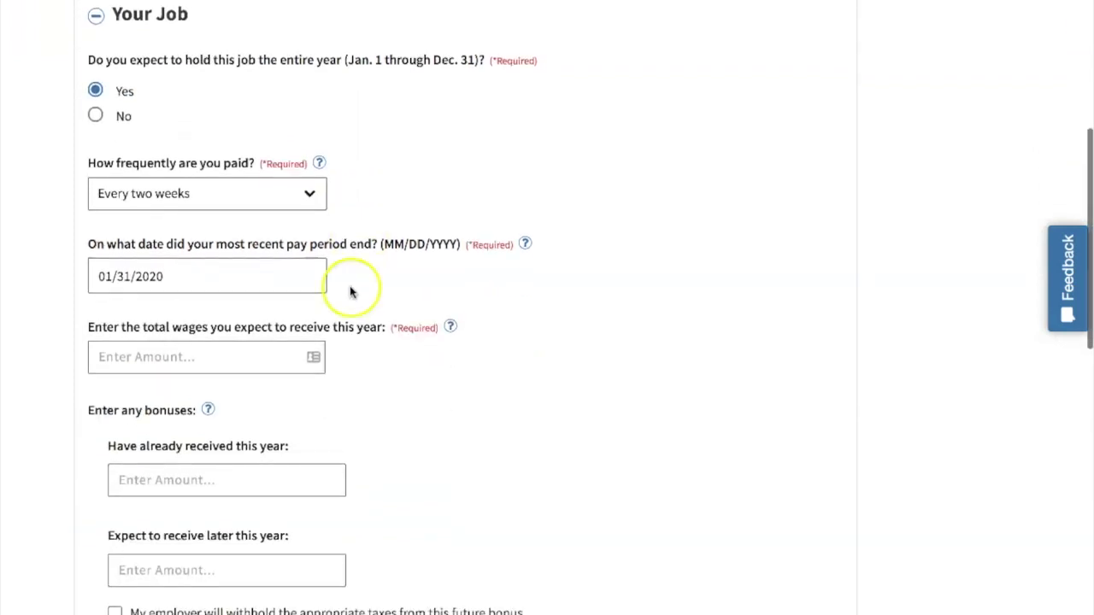
click(287, 352)
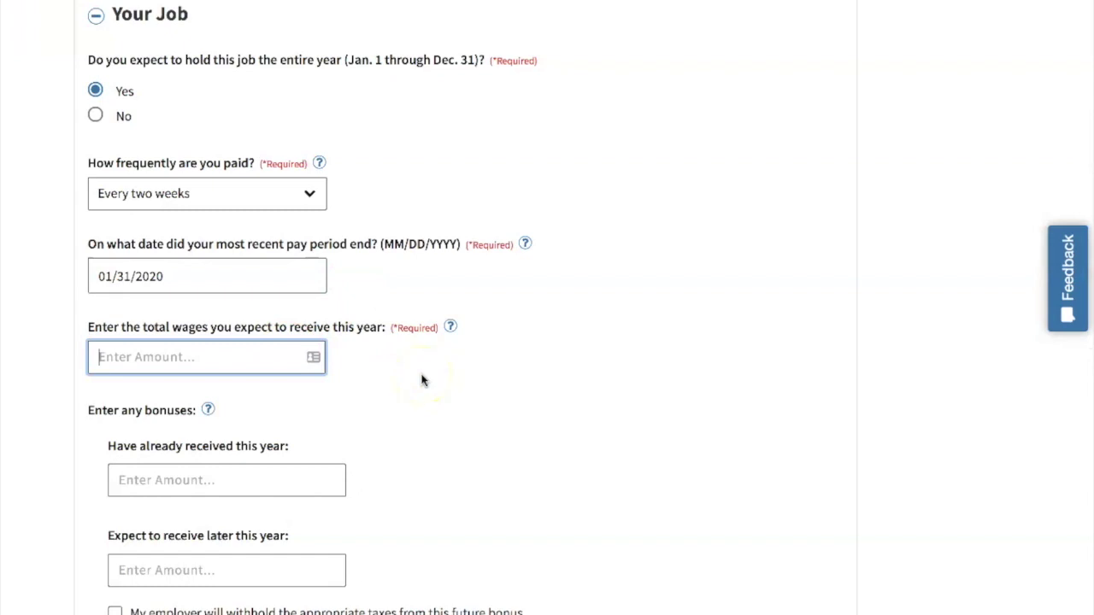
text(55,000)
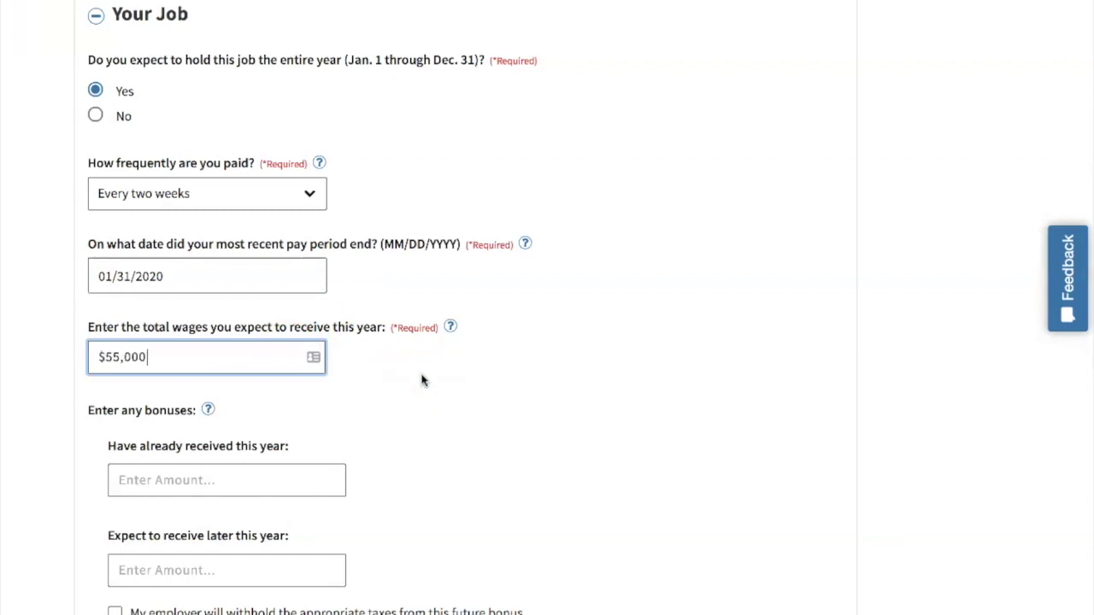
click(423, 382)
- Leave the bonuses blank and enter federal income taxes withheld of $200 year to date and $100 from the last check
scroll(430, 381, down, 2)
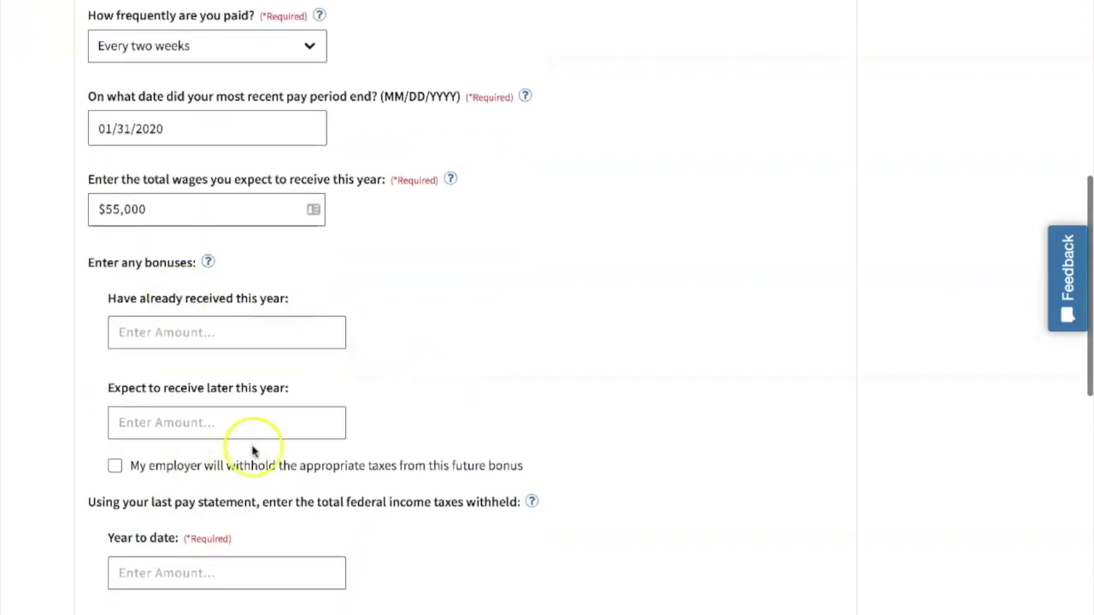
scroll(450, 386, down, 4)
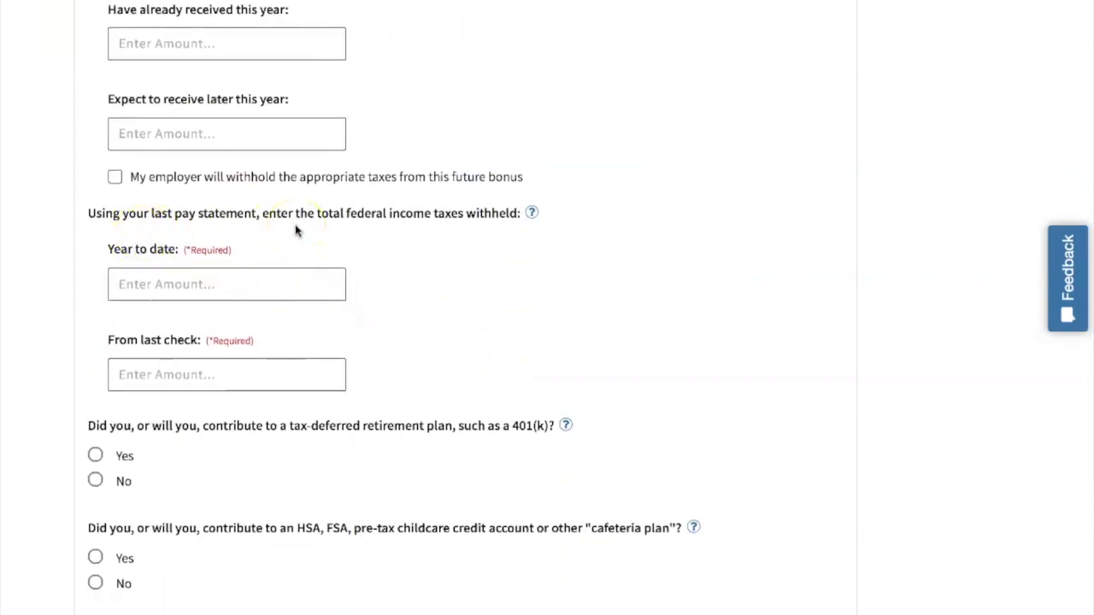
click(294, 284)
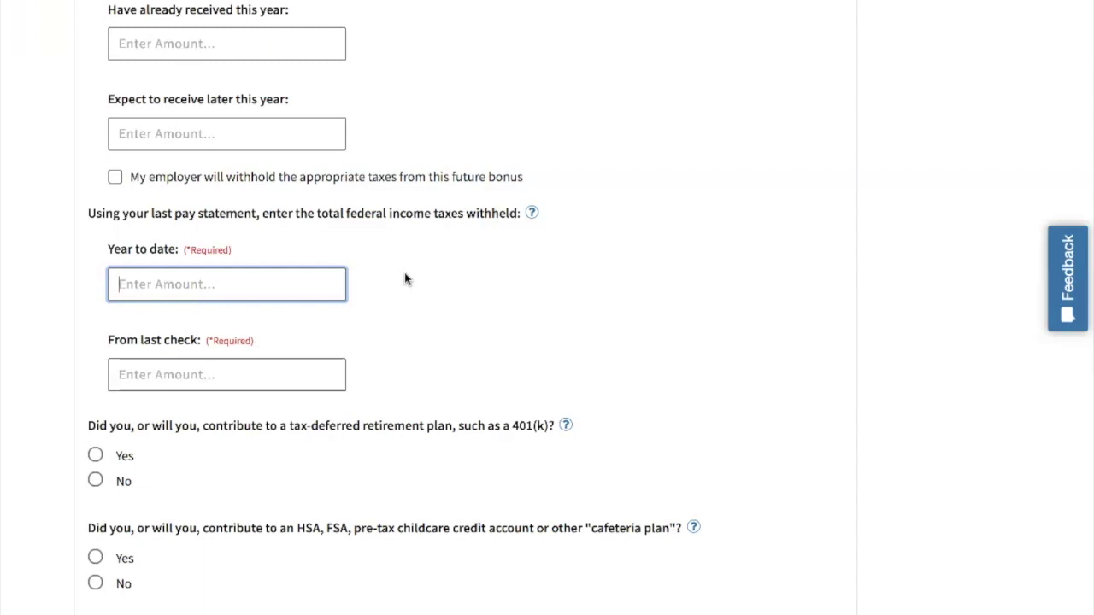
text(200)
click(338, 371)
text(100)
click(445, 336)
scroll(430, 332, up, 3)
scroll(567, 389, down, 3)
scroll(567, 389, down, 2)
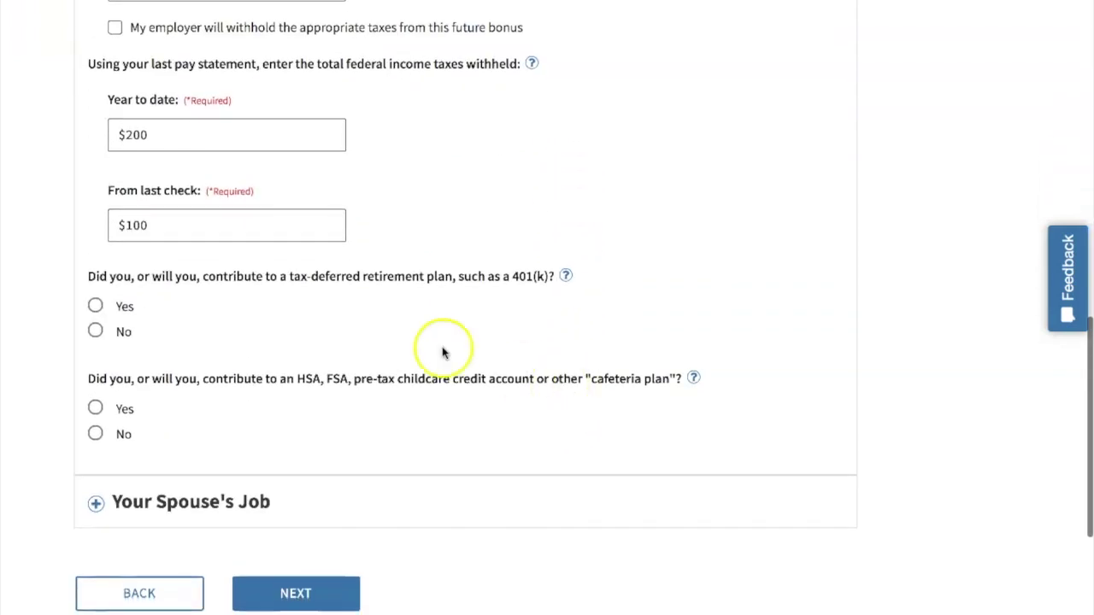
- For Your Job, answer Yes to a tax-deferred retirement plan with $5,500 contributed per year and No to a cafeteria plan
click(95, 306)
scroll(263, 330, down, 1)
click(267, 331)
text(5,500)
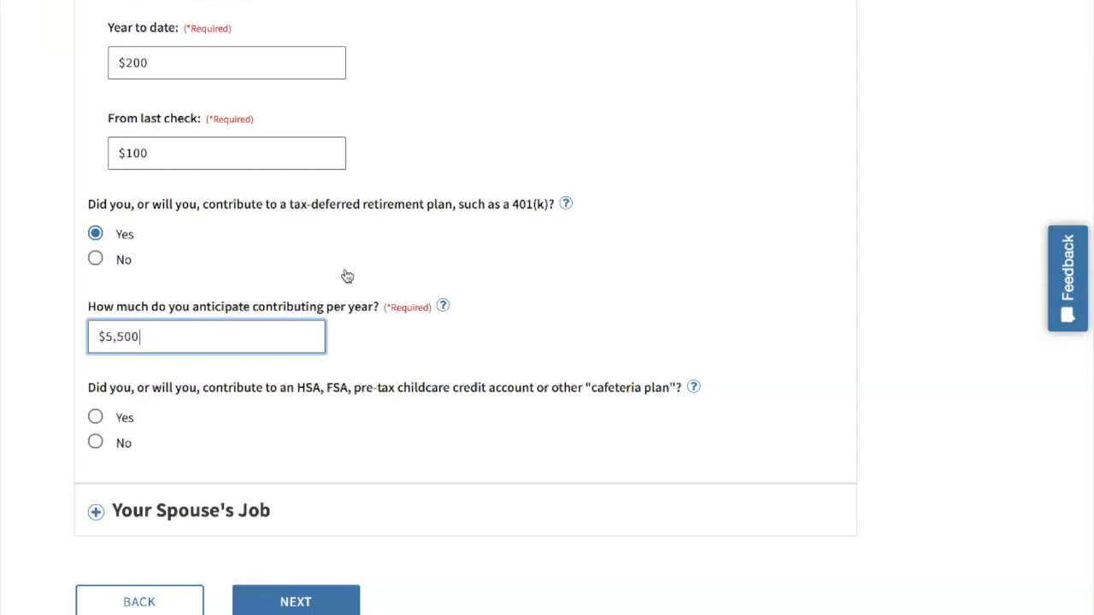
click(431, 351)
scroll(404, 391, down, 1)
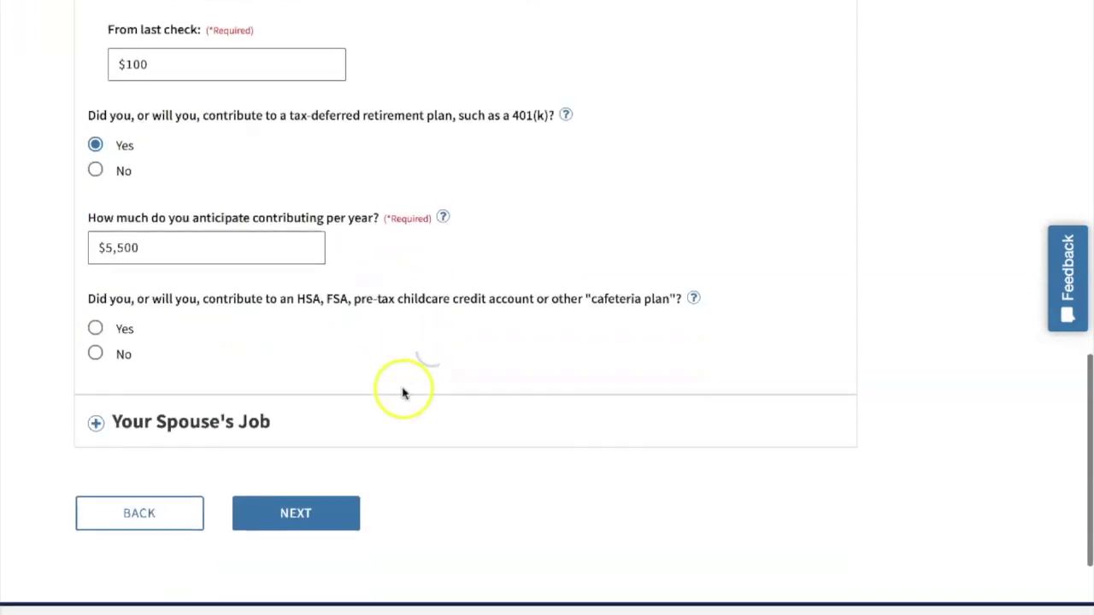
click(99, 354)
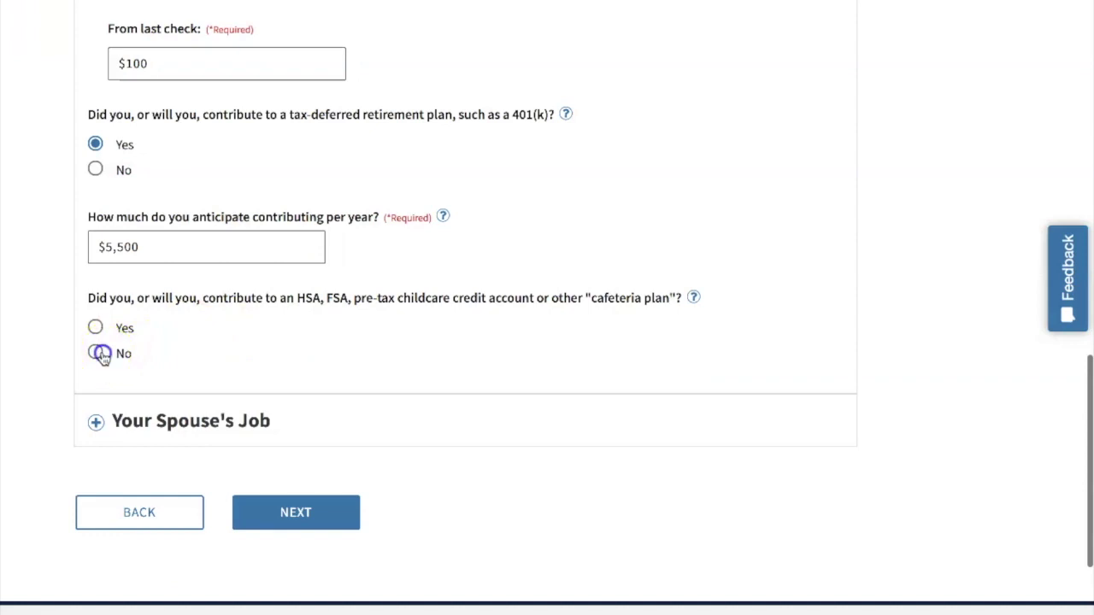
- For Your Spouse's Job, answer Yes to holding it all year and set the pay frequency to Every two weeks
scroll(122, 325, down, 2)
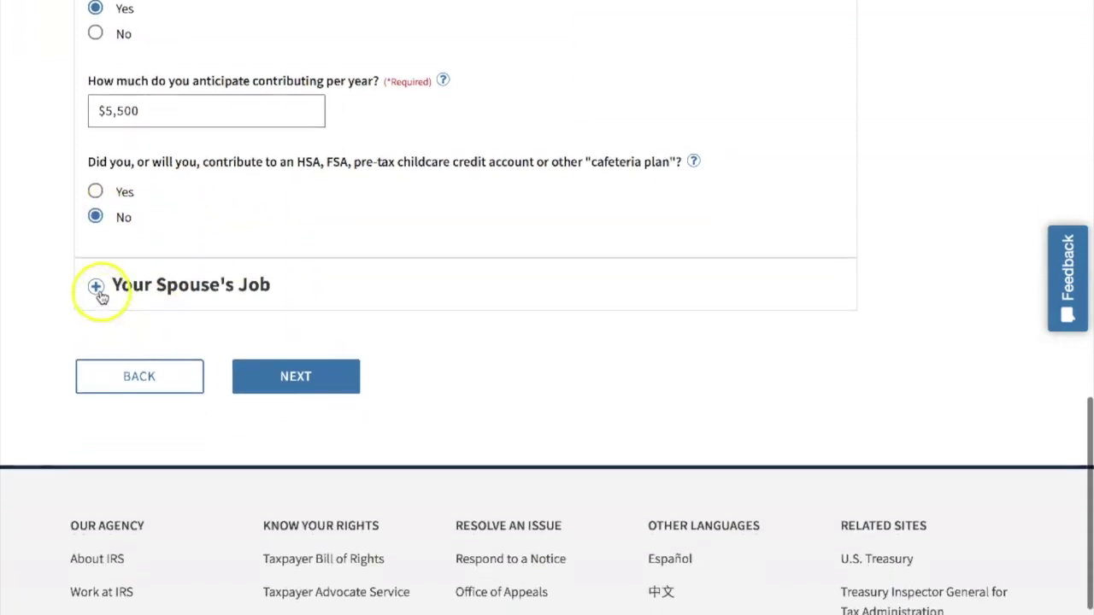
click(96, 287)
scroll(146, 350, down, 3)
click(95, 79)
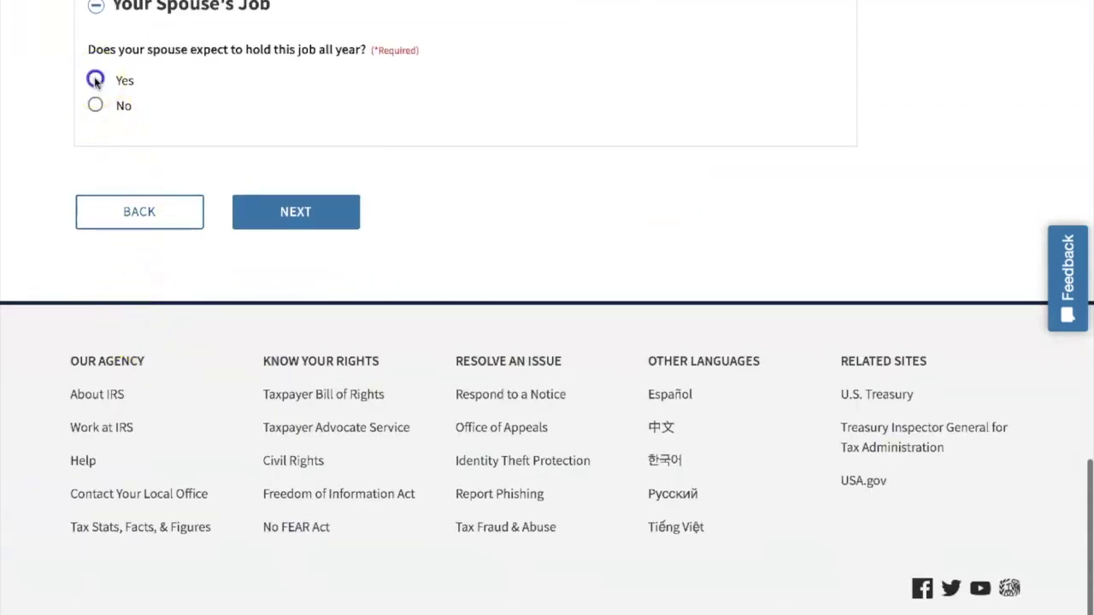
click(310, 184)
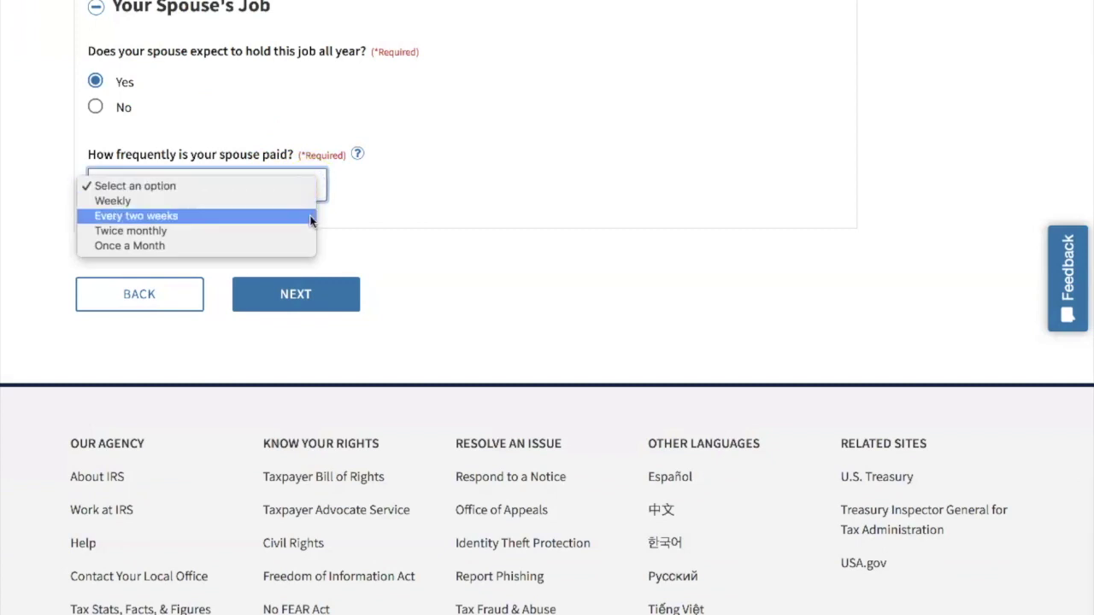
click(310, 218)
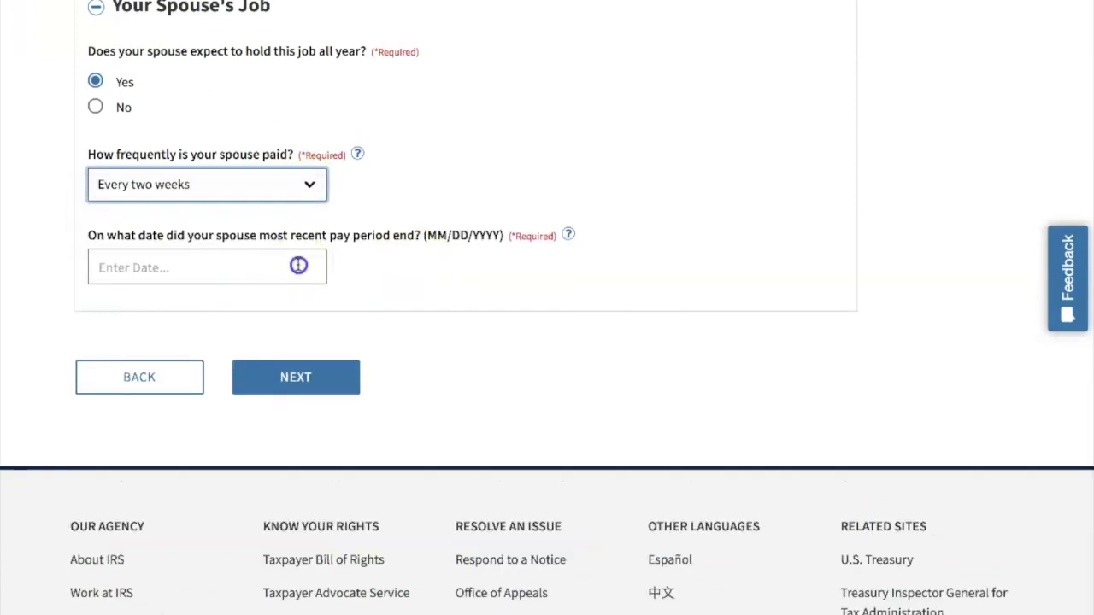
- For Your Spouse's Job, set the most recent pay period end date to 01/31/2020 and the total expected wages to $55,000
click(299, 267)
scroll(312, 188, up, 1)
click(121, 65)
click(283, 234)
click(258, 445)
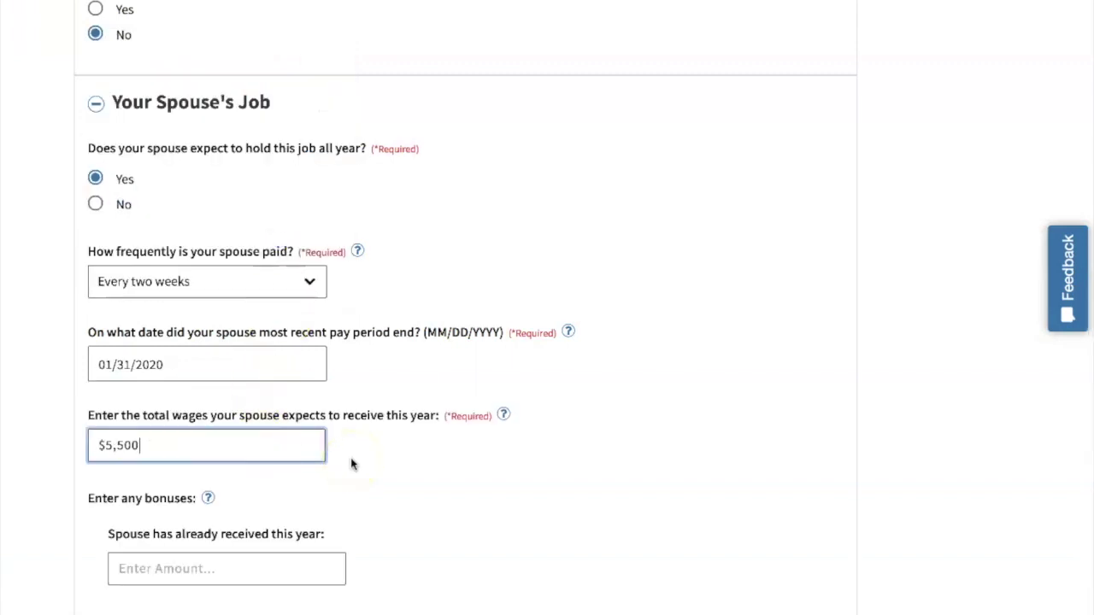
text(55000)
- Leave the spouse's bonuses blank and enter federal income taxes withheld of $200 year to date and $100 from the last check
scroll(352, 464, down, 3)
click(276, 314)
scroll(396, 334, down, 3)
click(305, 311)
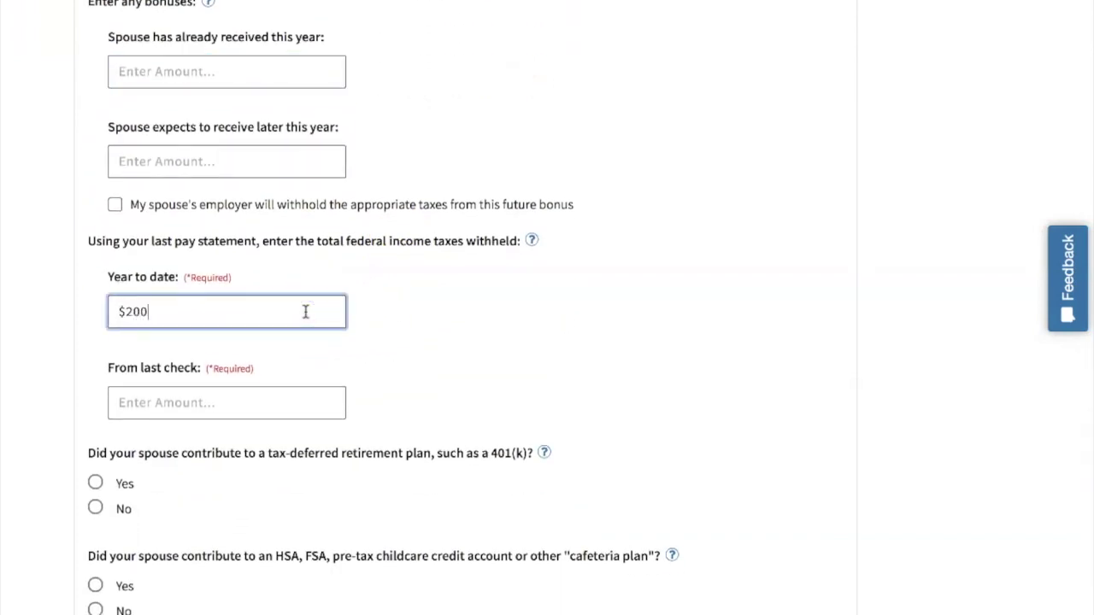
click(284, 400)
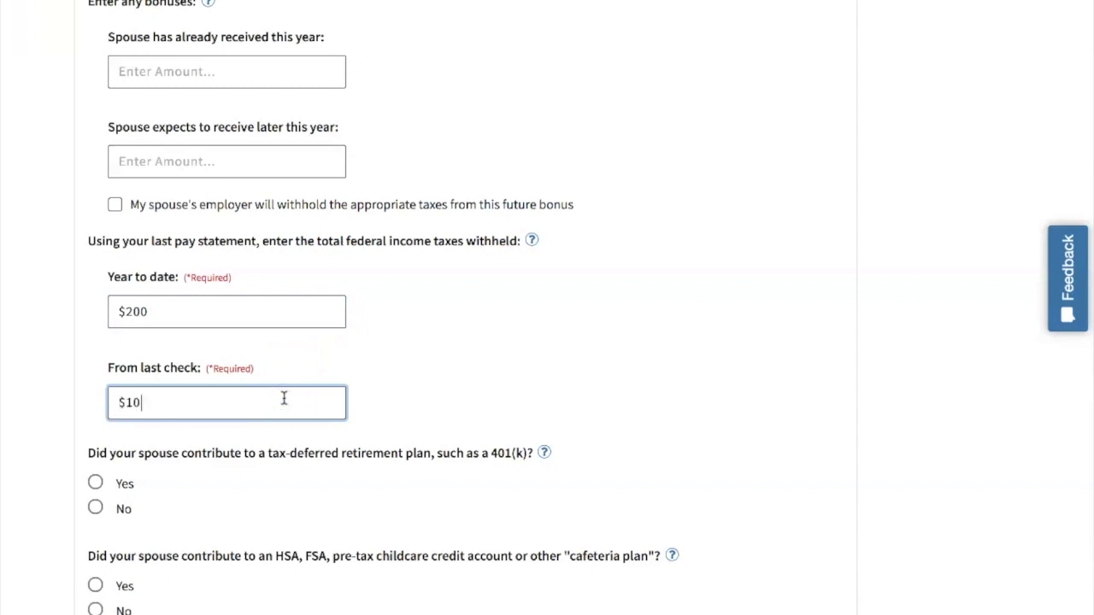
click(419, 366)
- For Your Spouse's Job, answer Yes to a tax-deferred retirement plan with $2,500 per year and No to a cafeteria plan
scroll(419, 366, down, 2)
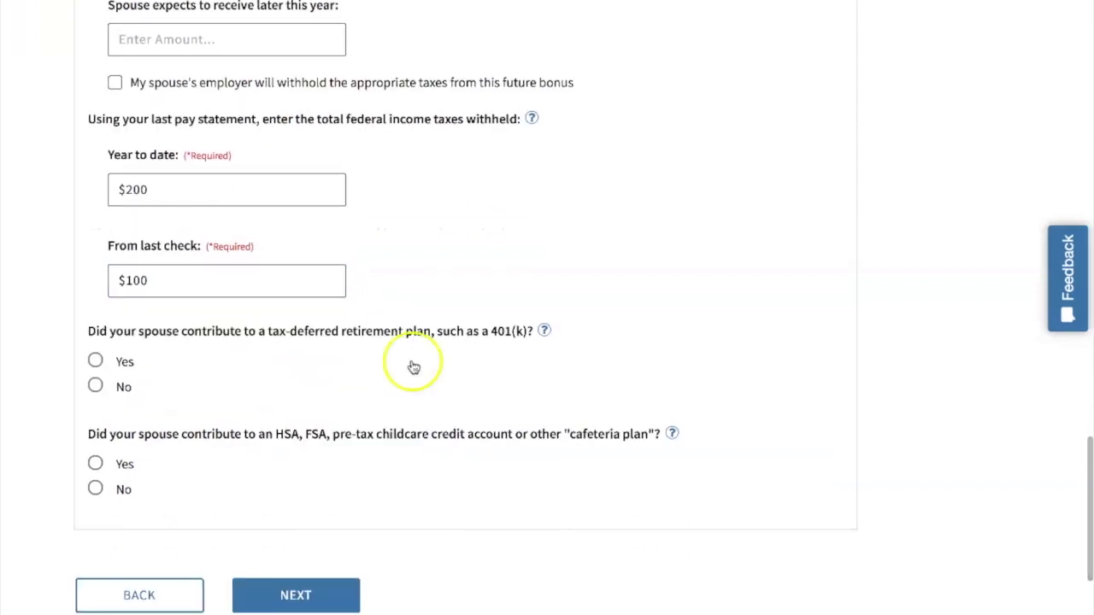
click(98, 362)
scroll(239, 384, down, 1)
click(244, 368)
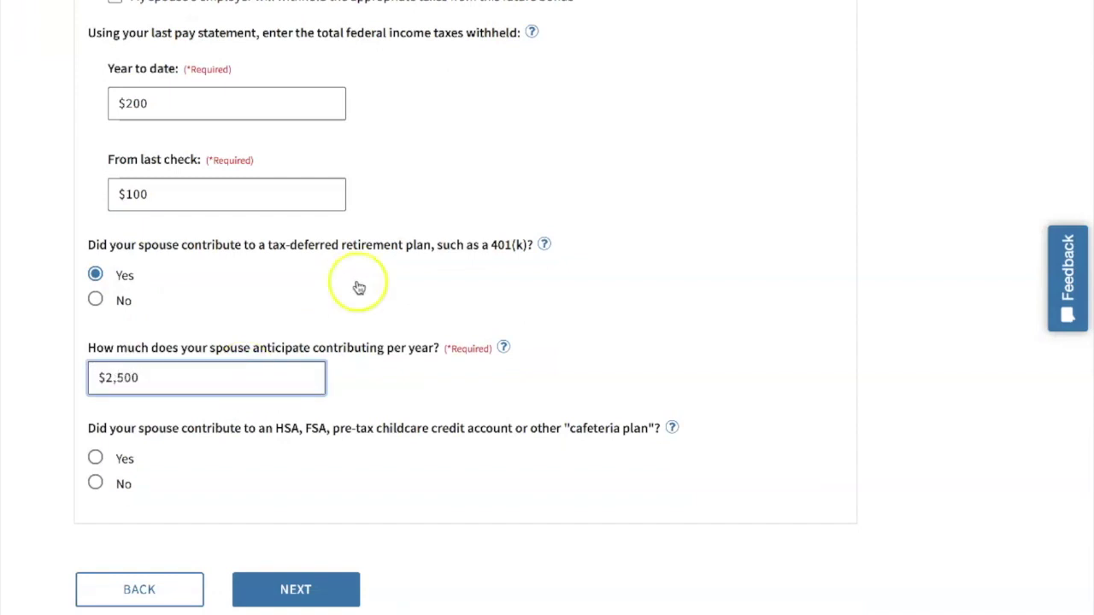
click(420, 386)
scroll(418, 391, down, 1)
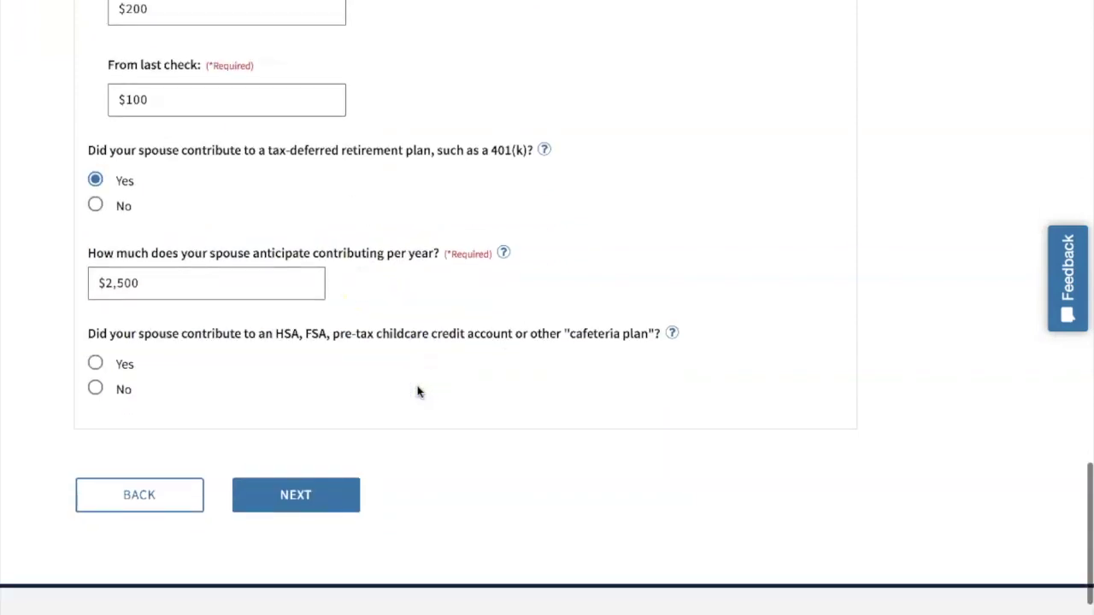
click(95, 390)
- Submit the income and withholding section, choose to go to the next step without adjustments, and continue to Deductions
scroll(309, 410, down, 1)
click(305, 422)
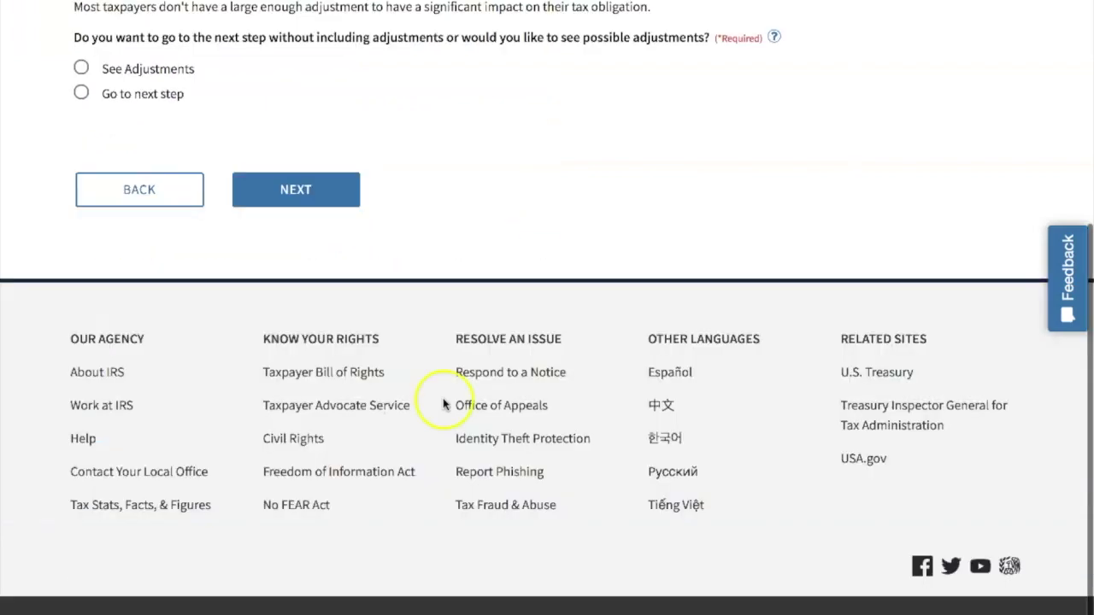
click(142, 304)
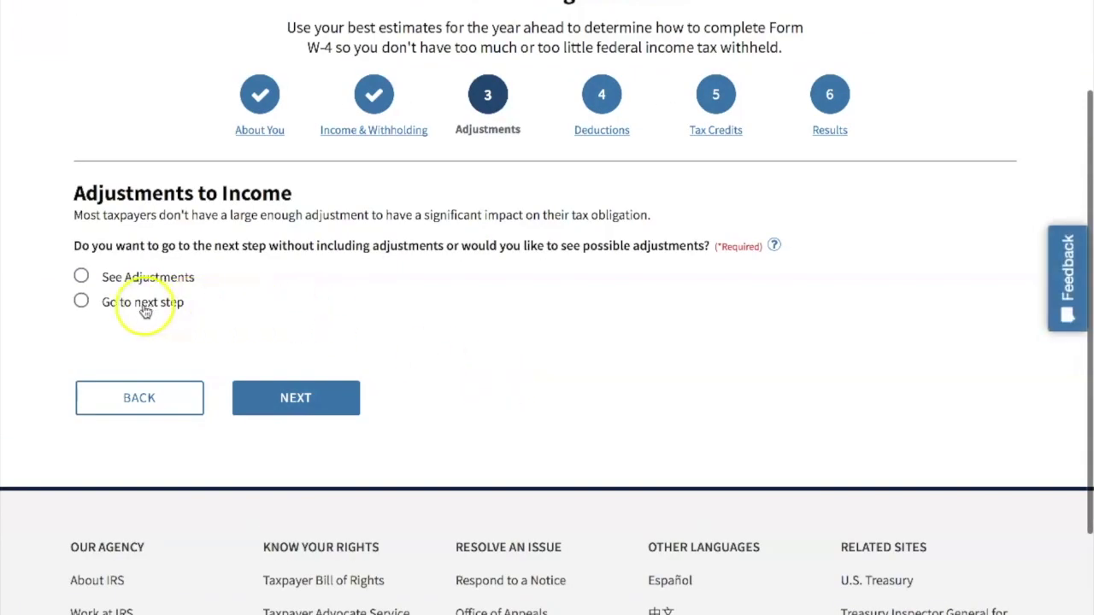
click(303, 396)
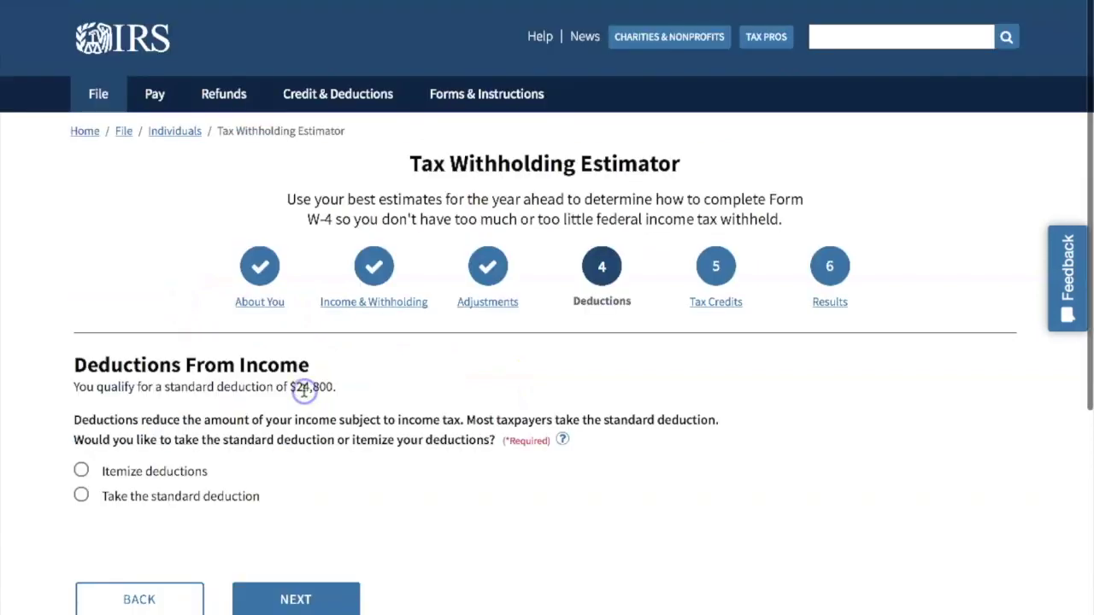
- Choose to itemize deductions, leave all the deduction amounts blank, and continue to Tax Credits
scroll(342, 385, down, 1)
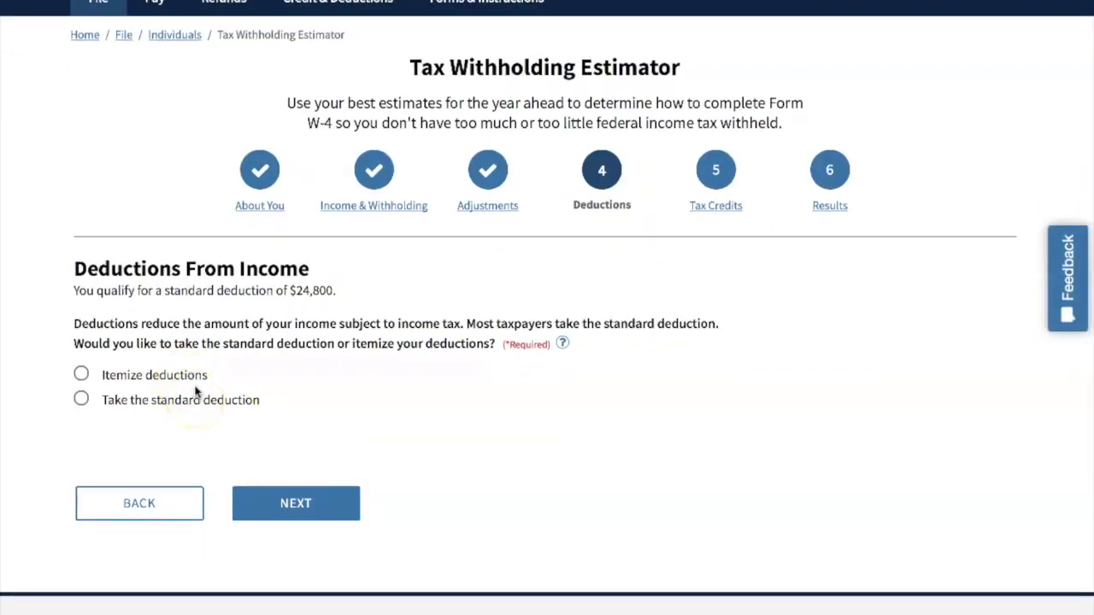
click(195, 380)
scroll(334, 411, down, 3)
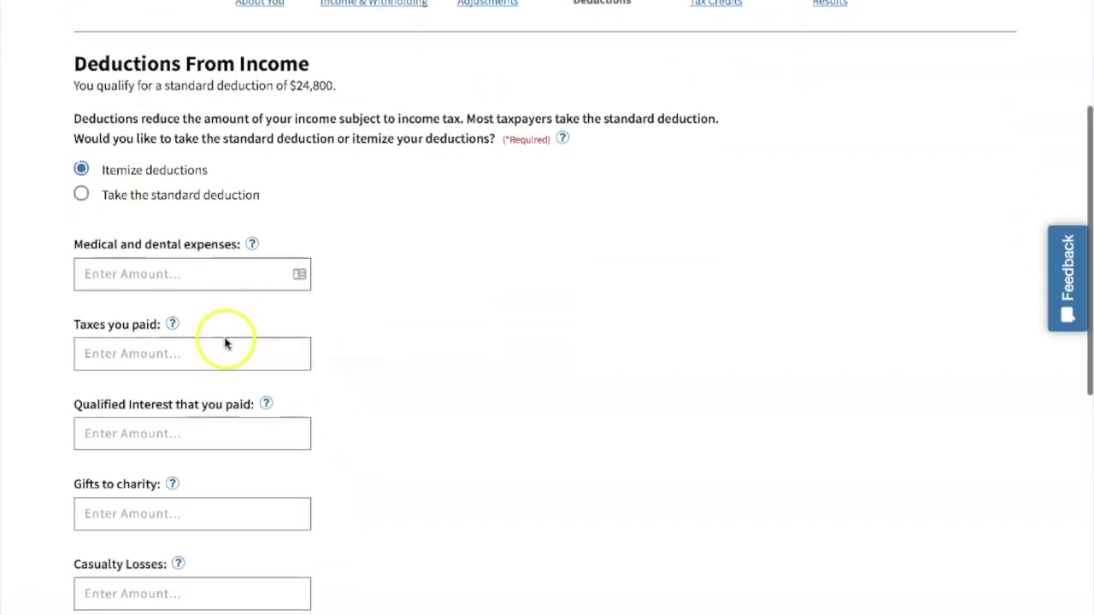
scroll(232, 432, down, 3)
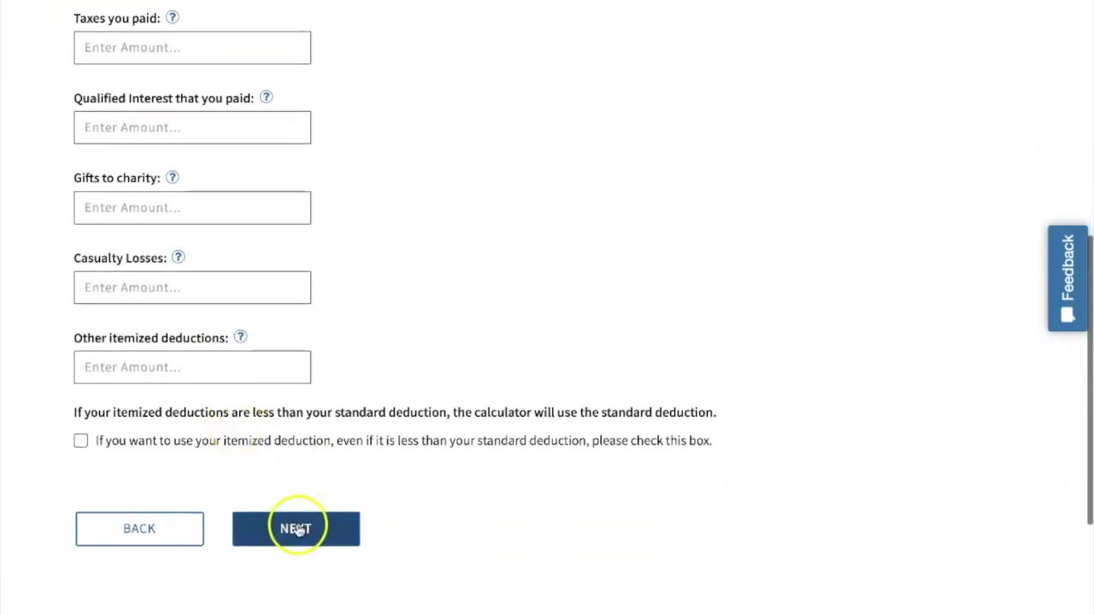
click(295, 530)
- Choose to see tax credits and set the number of qualifying children under 17 to 1
click(188, 302)
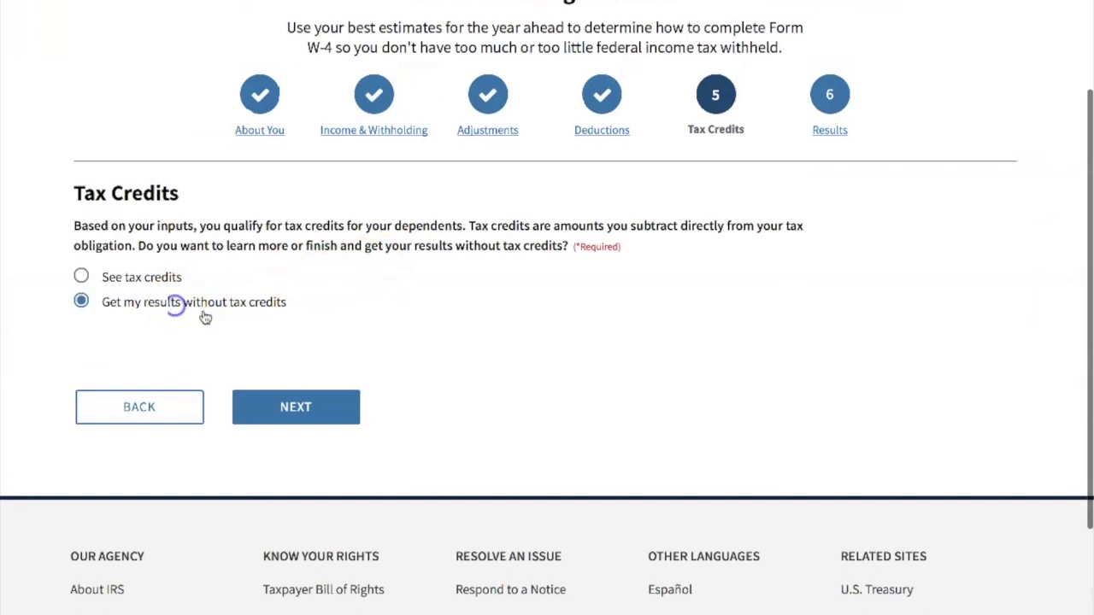
click(160, 281)
scroll(427, 391, down, 3)
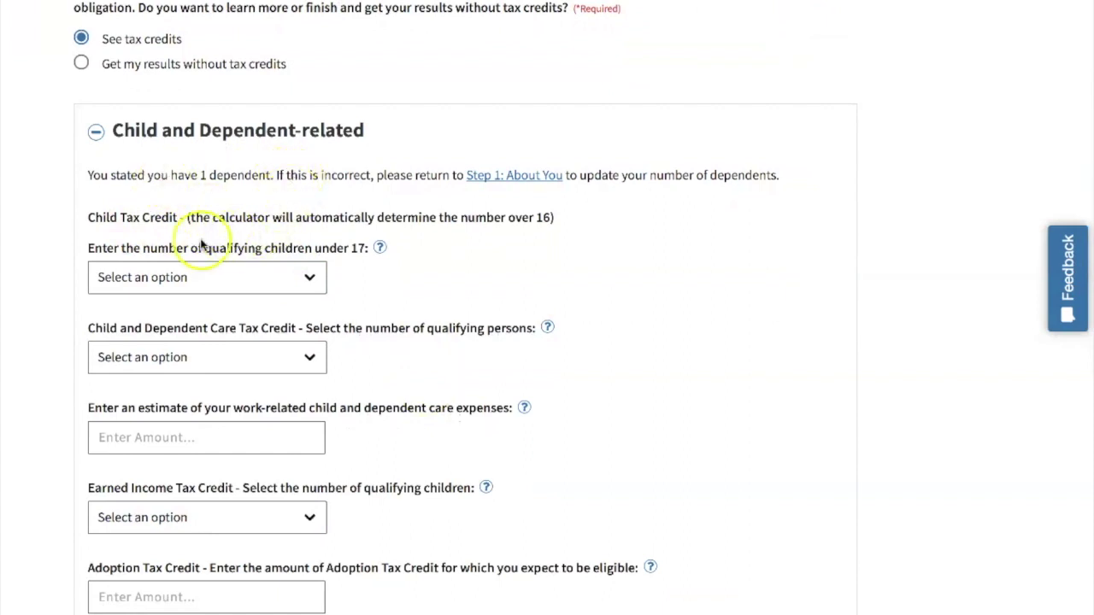
click(308, 279)
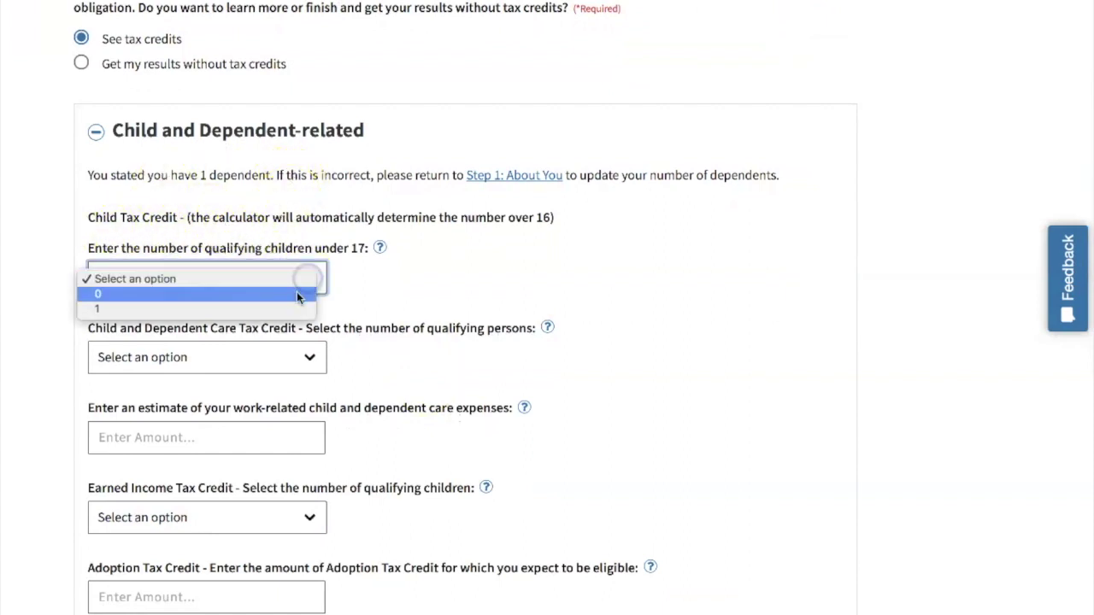
click(294, 307)
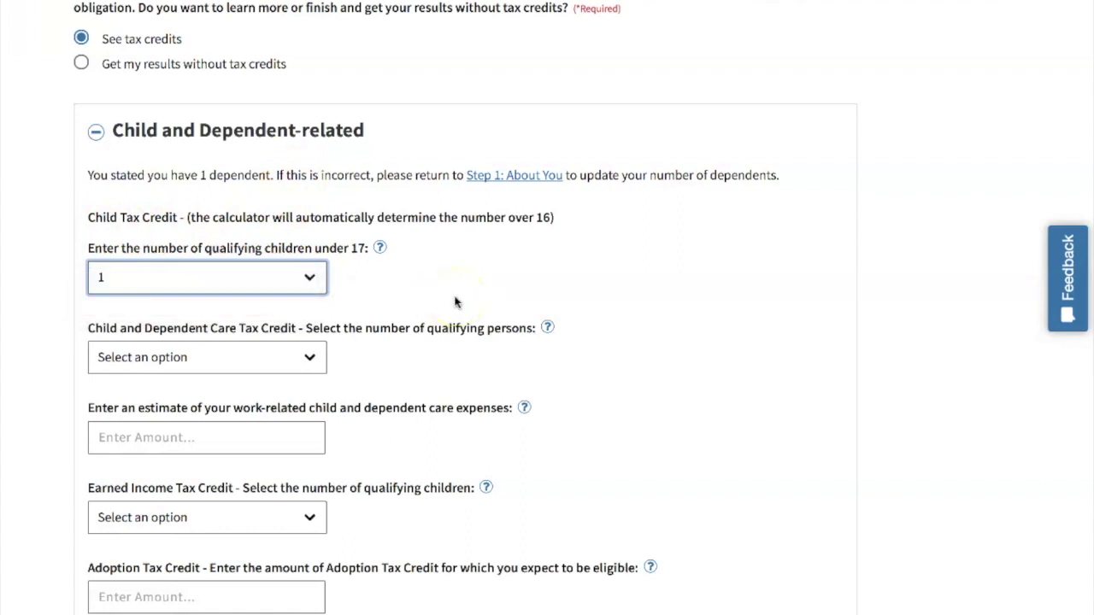
- Examine the remaining tax credit categories, including the fields offered under Homeowner and Business
scroll(456, 301, down, 1)
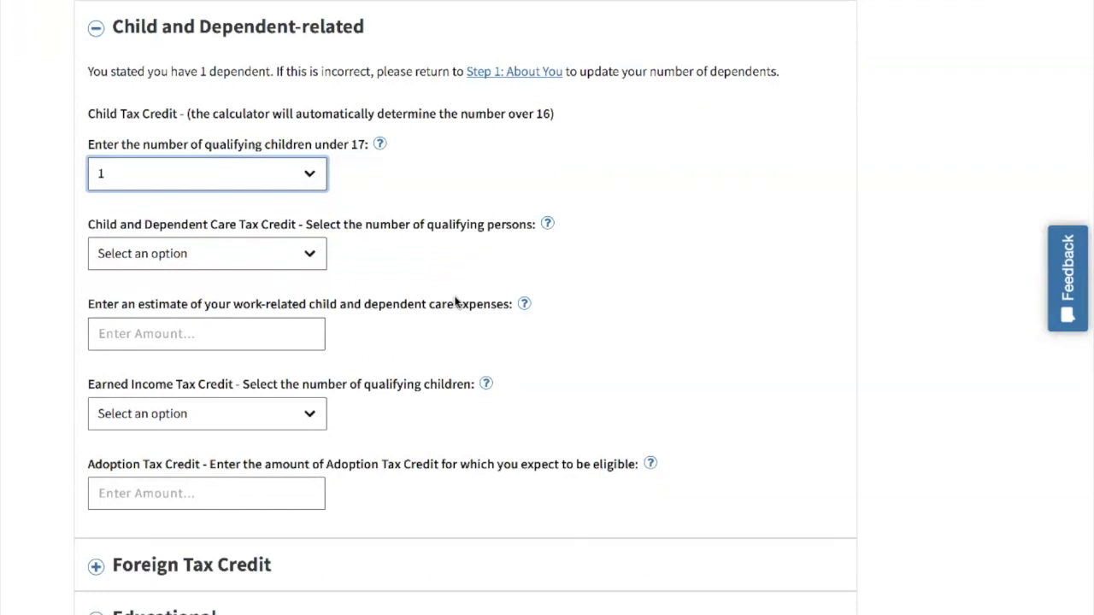
scroll(454, 300, down, 3)
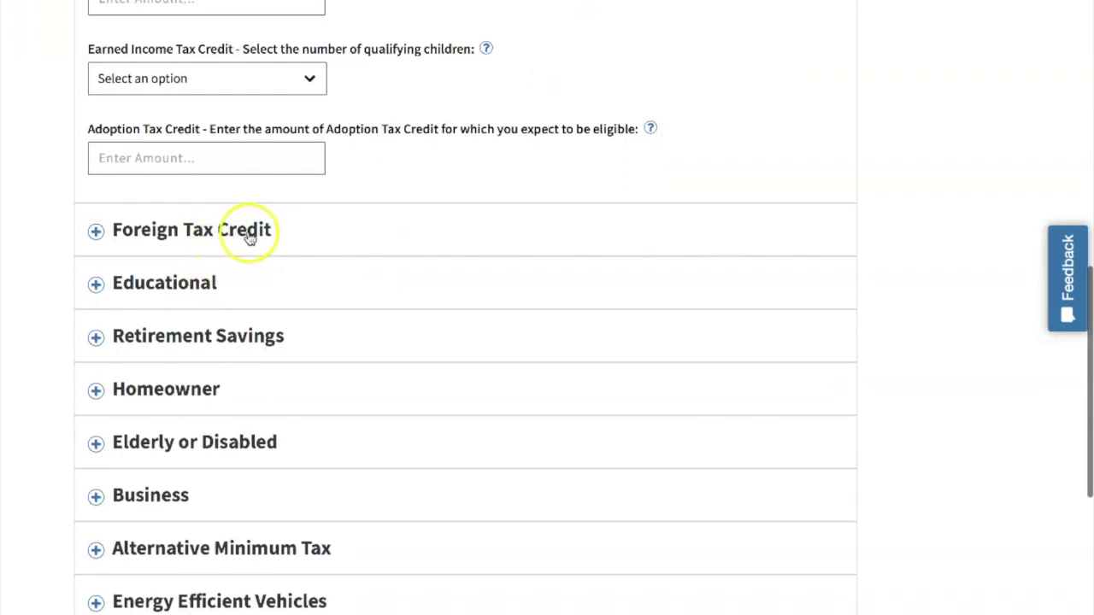
scroll(269, 275, down, 1)
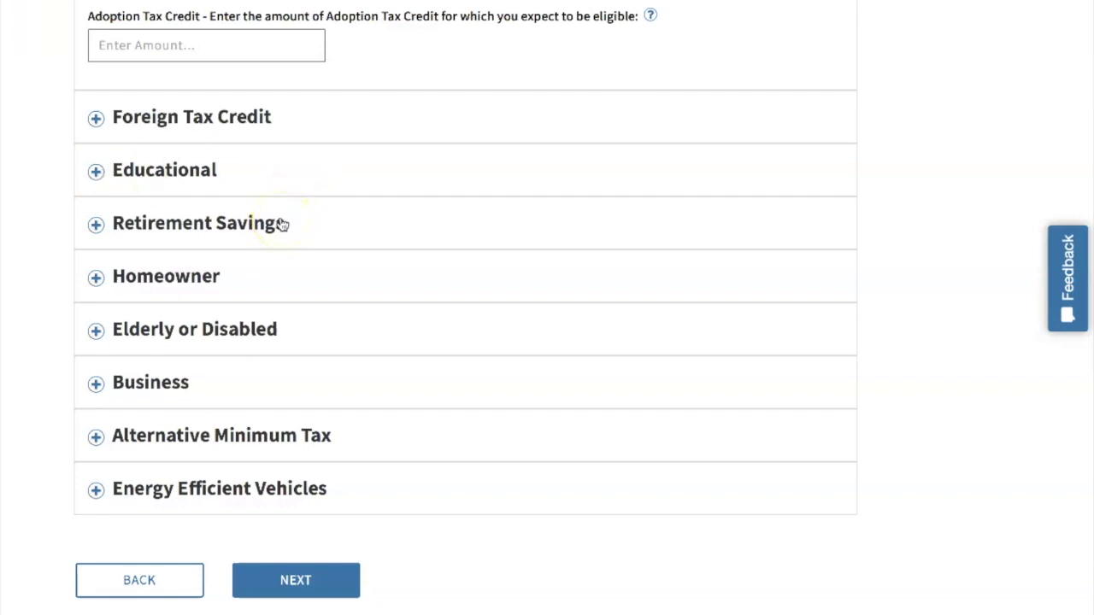
click(196, 277)
scroll(313, 272, down, 3)
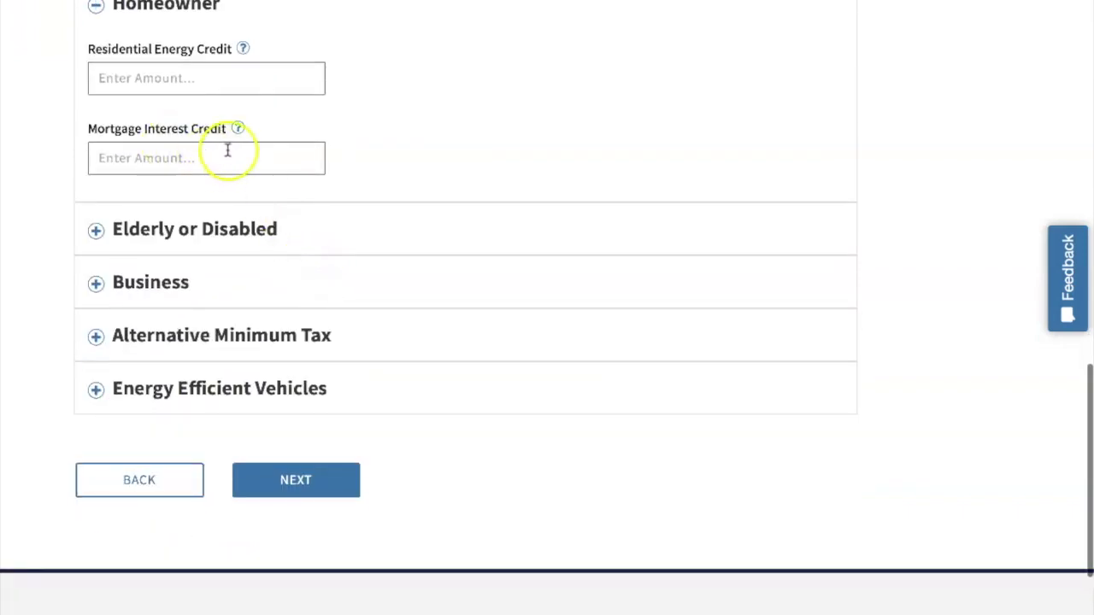
click(106, 10)
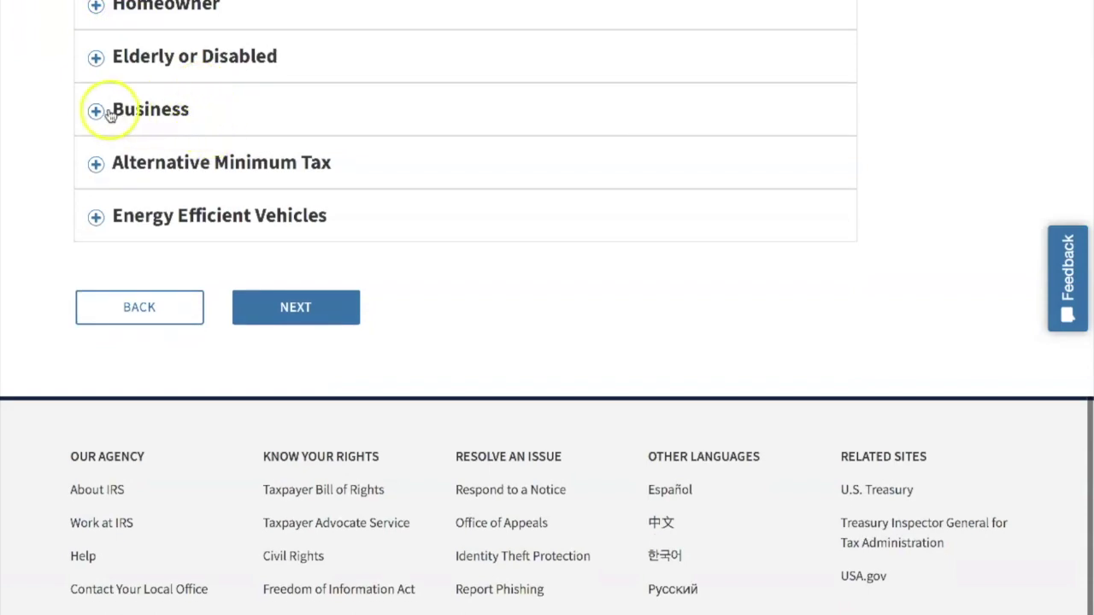
click(110, 115)
scroll(105, 31, down, 2)
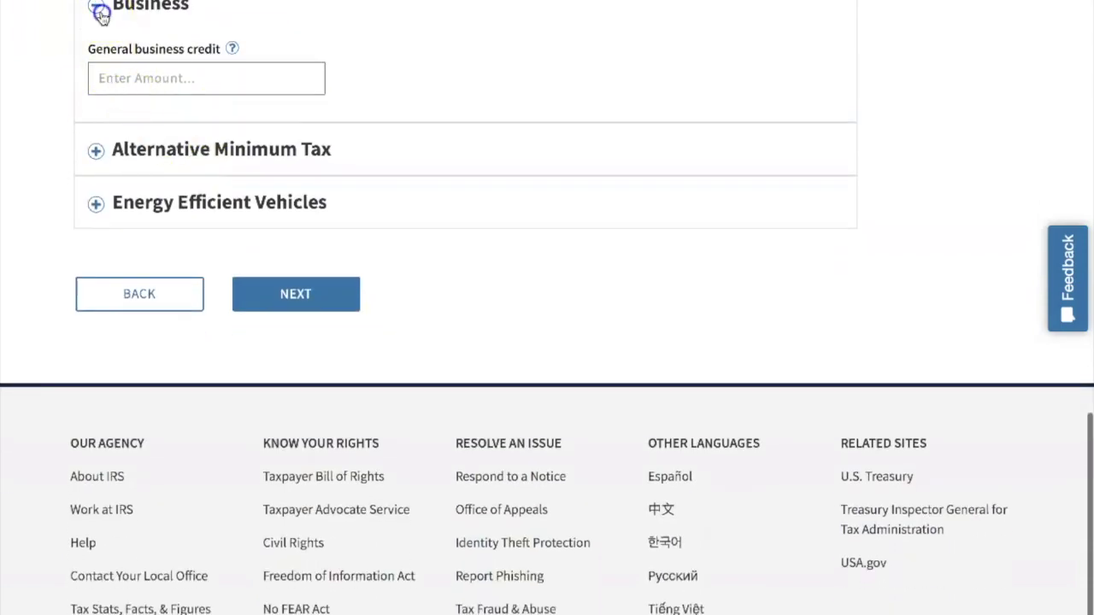
click(100, 13)
- Submit the tax credits and review the estimated year-end balance and the withholding recommendations for both jobs
click(288, 200)
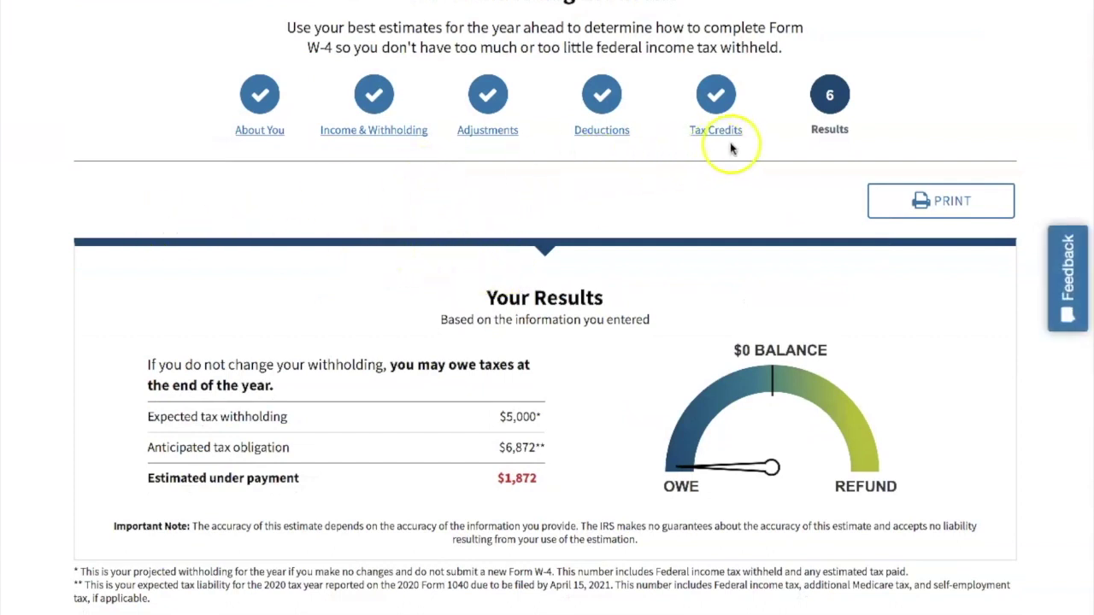
scroll(359, 288, down, 1)
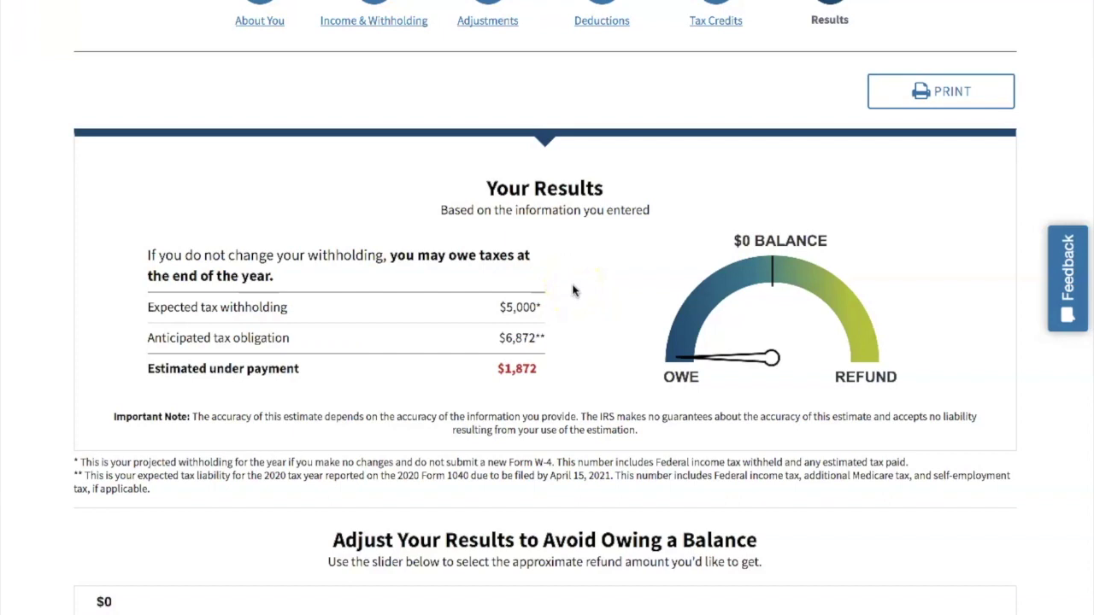
scroll(572, 292, down, 1)
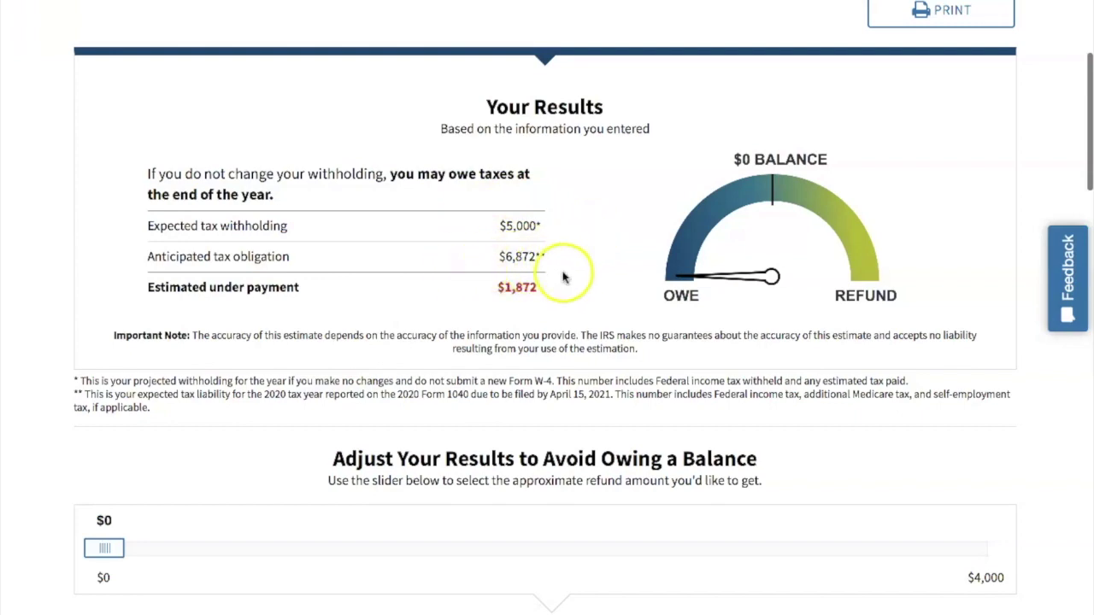
scroll(560, 259, down, 1)
scroll(555, 254, down, 4)
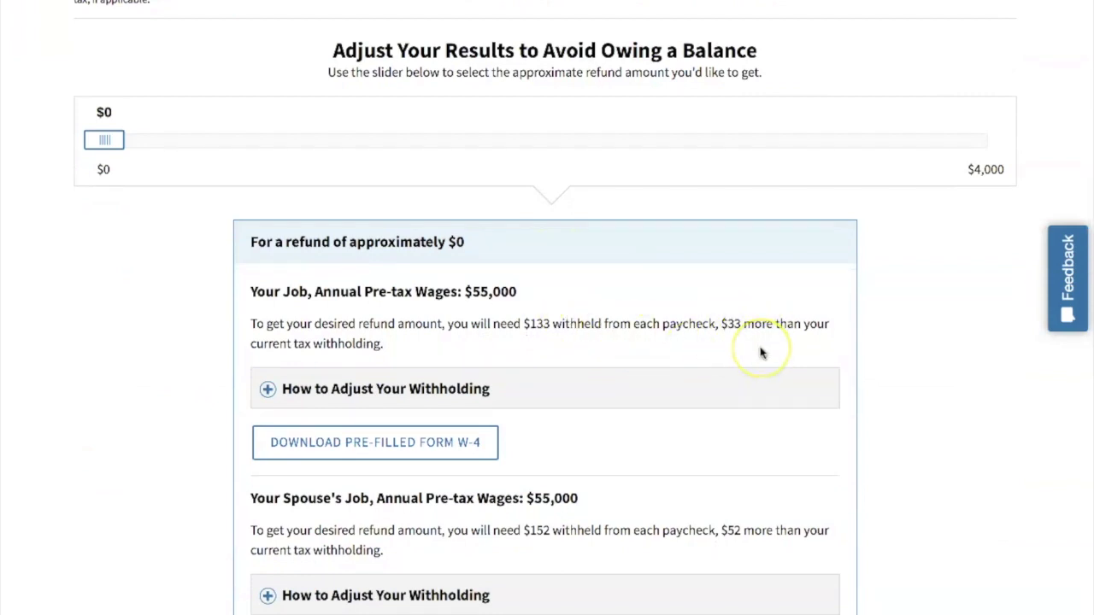
scroll(760, 353, down, 1)
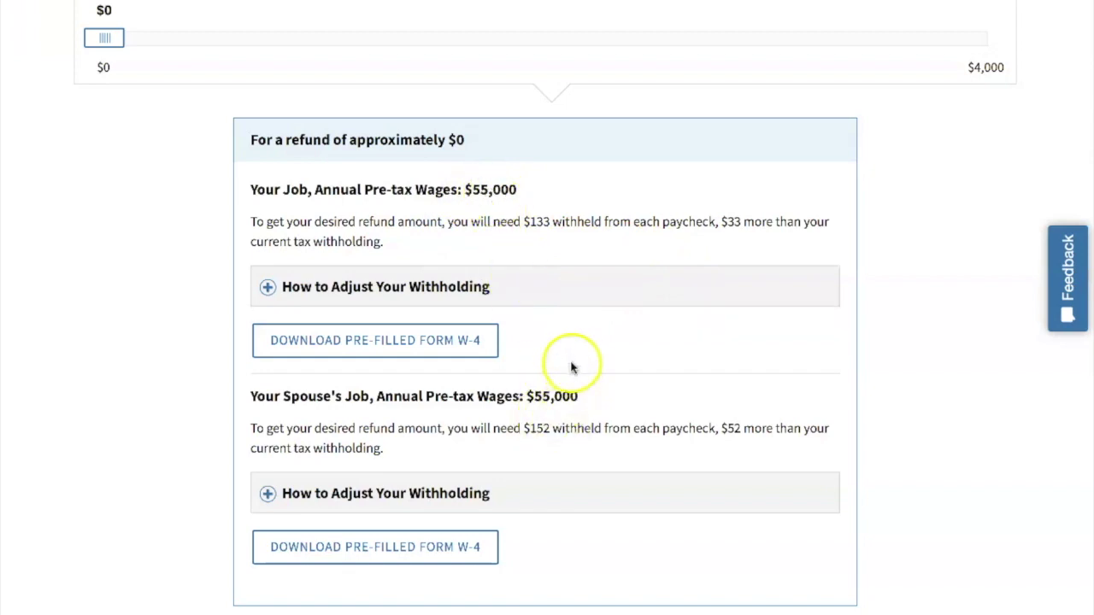
scroll(571, 368, up, 2)
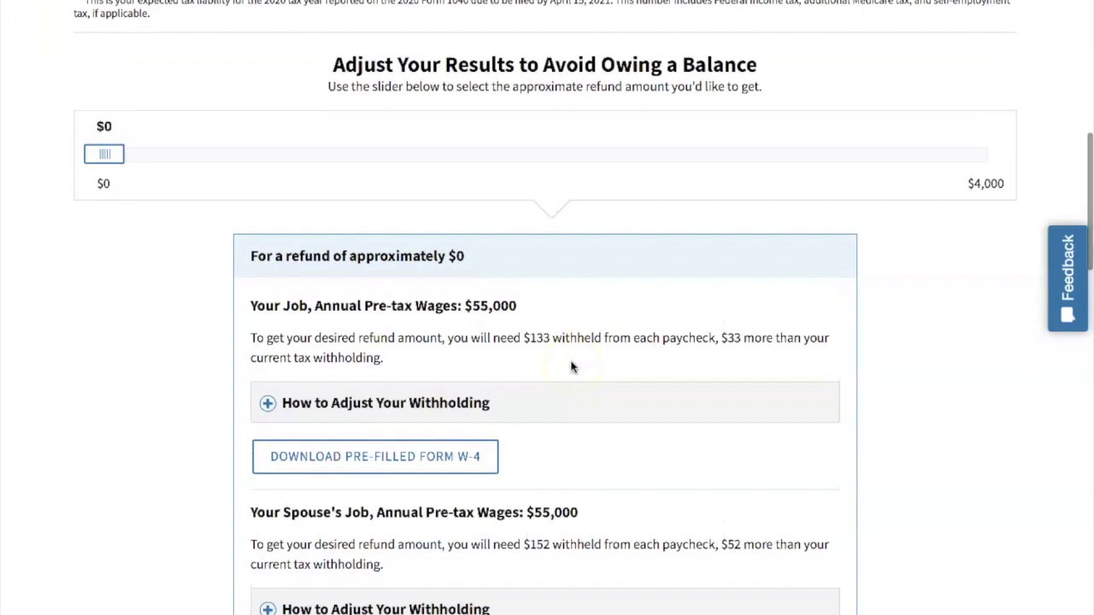
- Open the first job's pre-filled W-4, your-job-w4-2.pdf, examine its personal information and extra withholding sections, and close it
scroll(571, 368, down, 2)
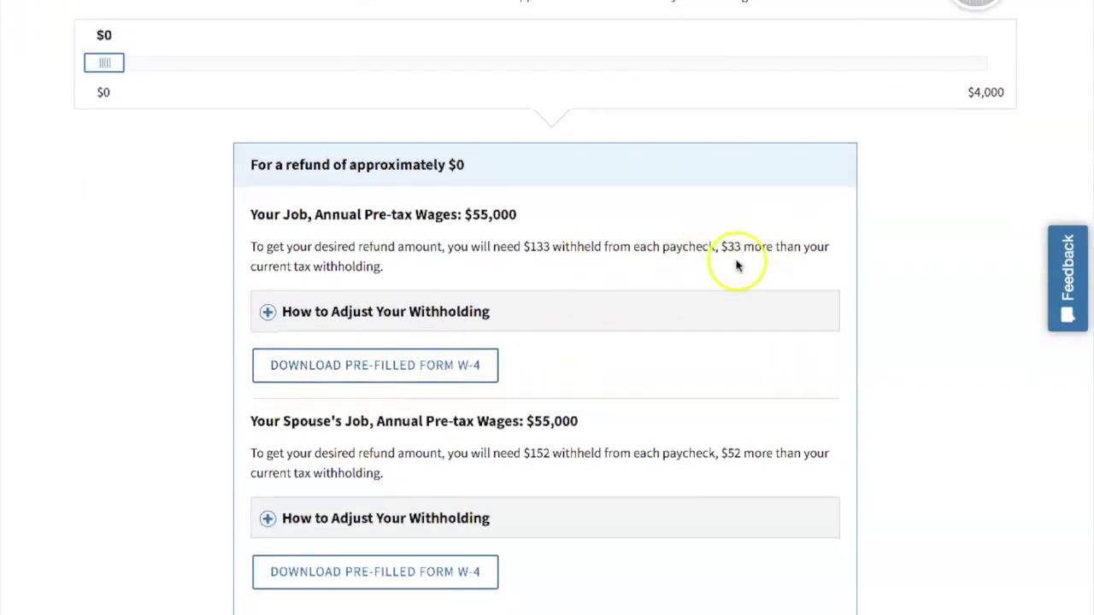
click(981, 5)
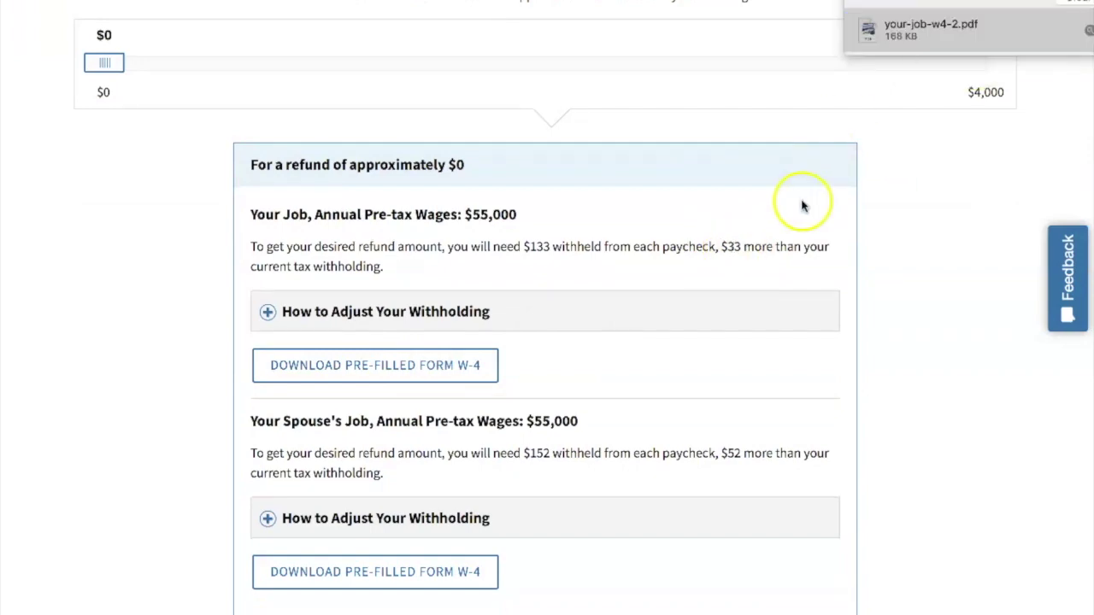
scroll(597, 502, down, 3)
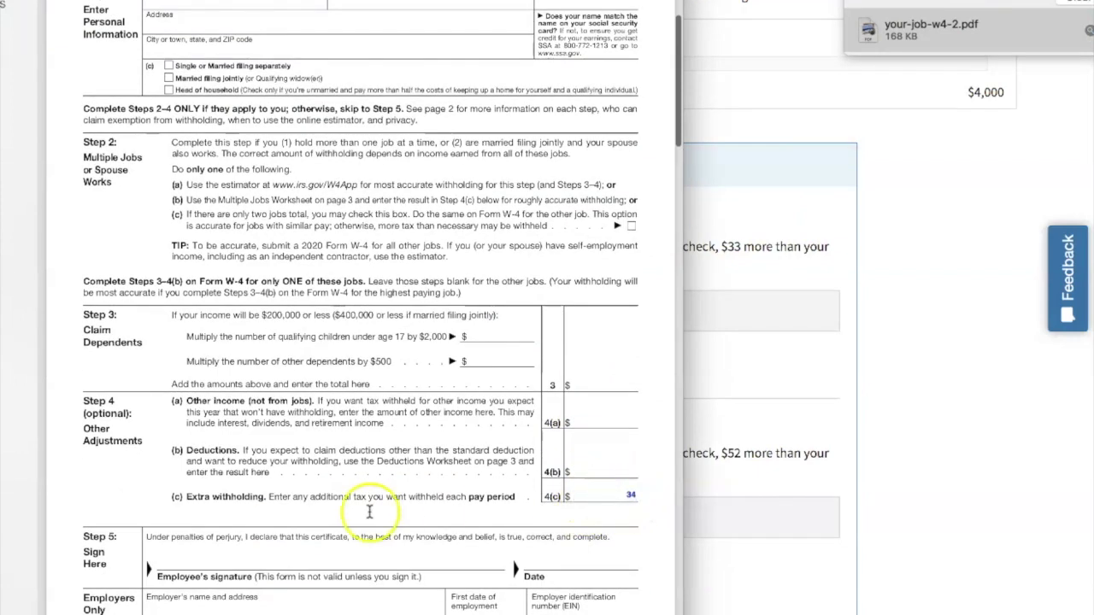
scroll(164, 96, up, 2)
click(213, 105)
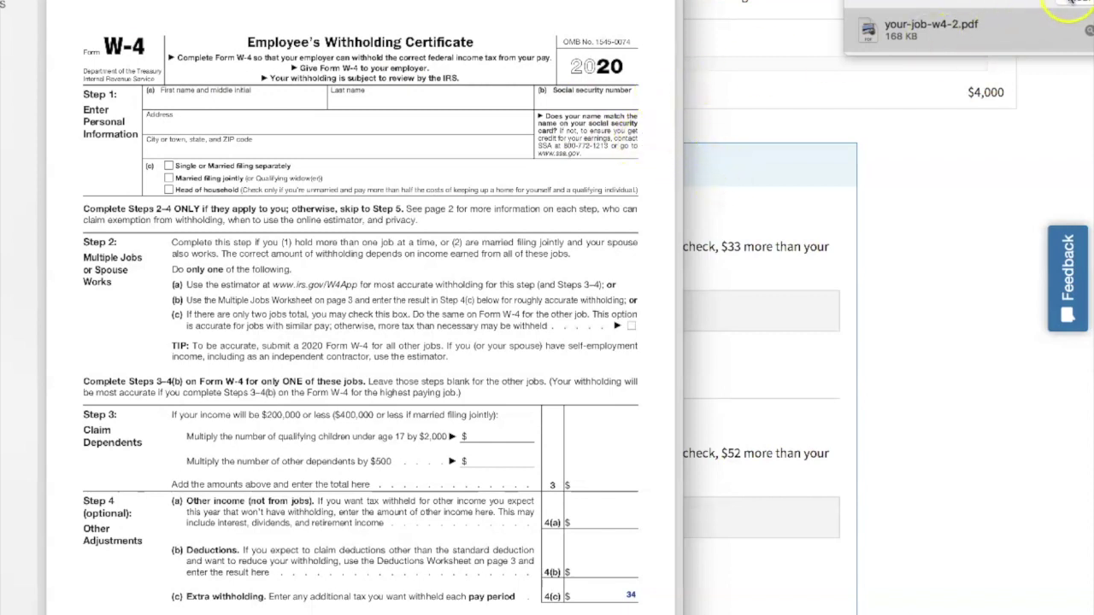
key(super+w)
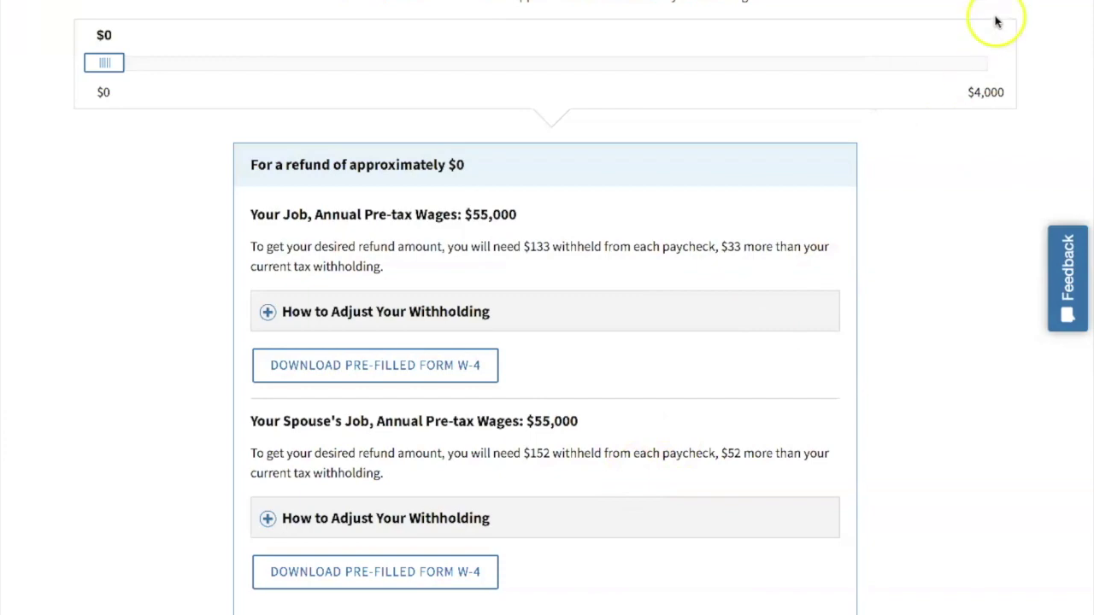
- Open the spouse's pre-filled W-4, your-spouse's-job-w4.pdf, and return to the estimator results
click(1081, 1)
double_click(956, 29)
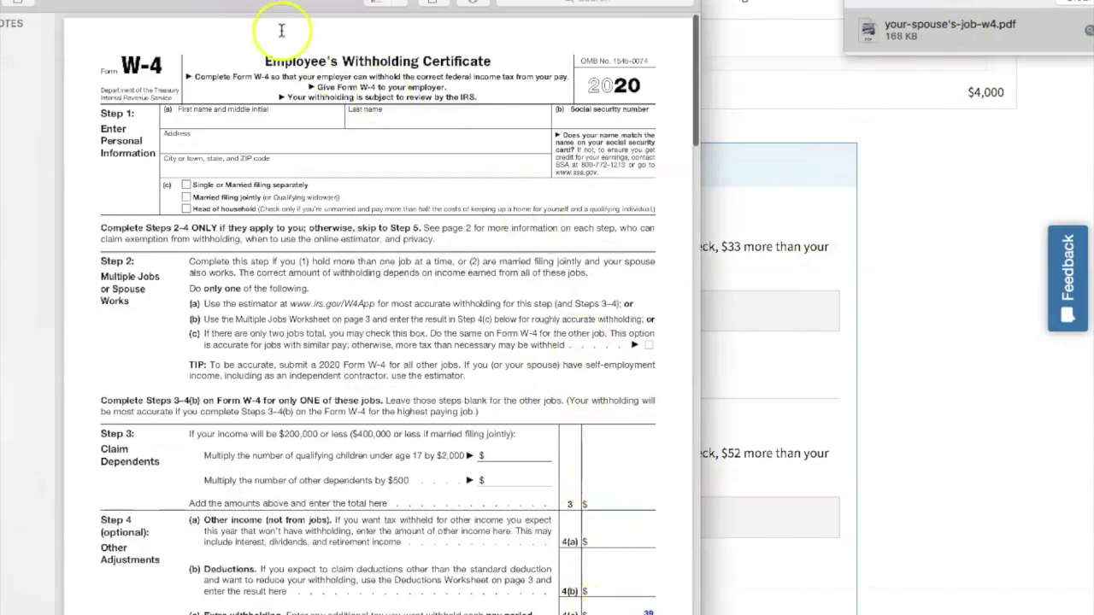
click(850, 394)
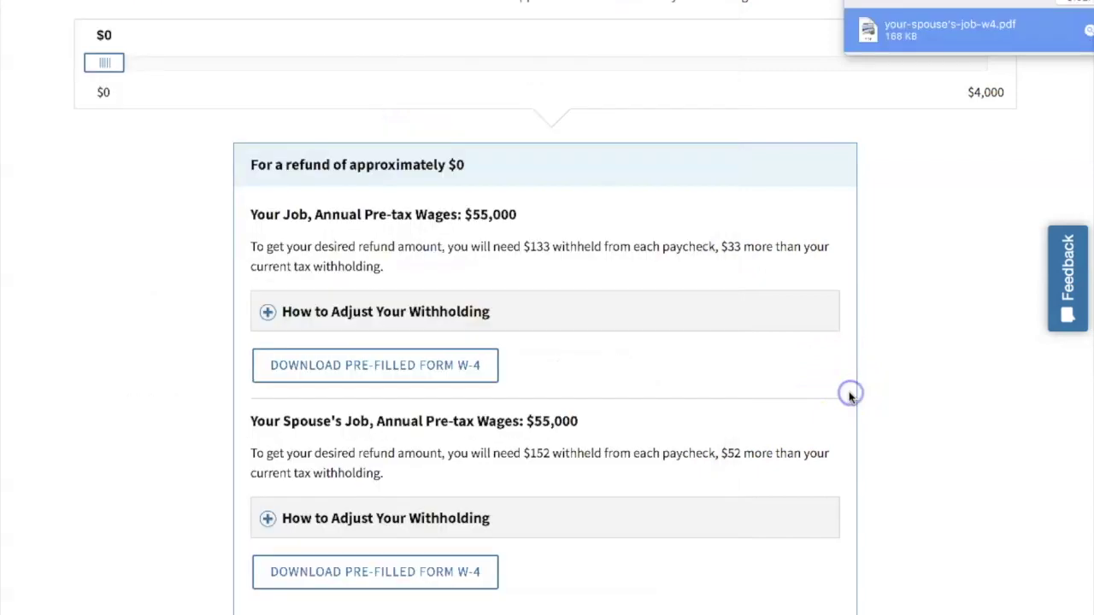
click(767, 1)
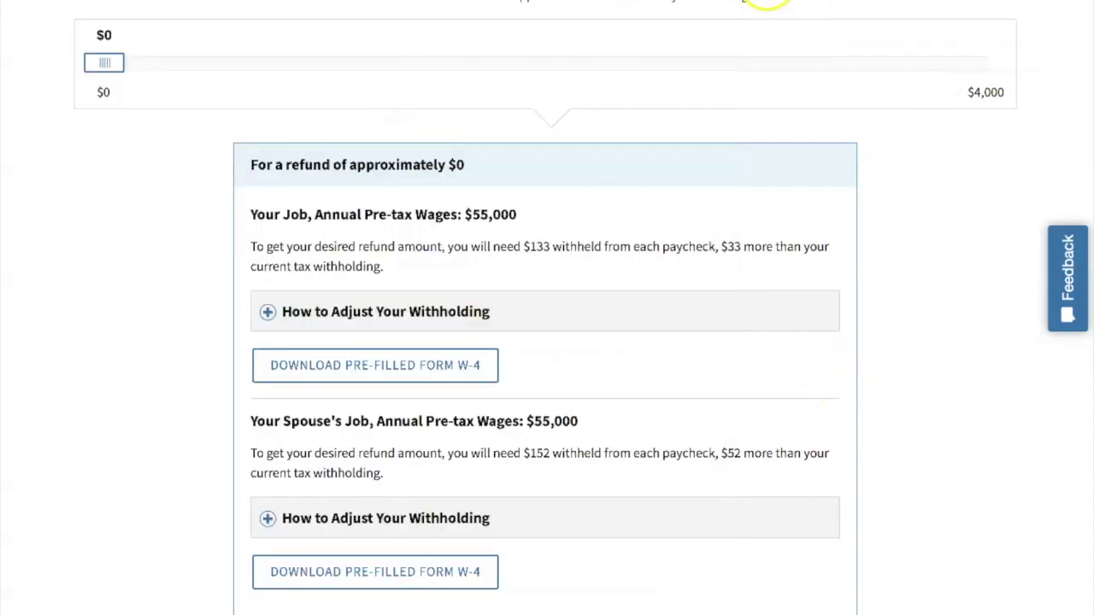
- Switch back to the first job's pre-filled W-4, review the form, and return to the estimator results
key(super+Tab)
scroll(488, 256, down, 3)
scroll(493, 260, up, 3)
scroll(446, 232, up, 1)
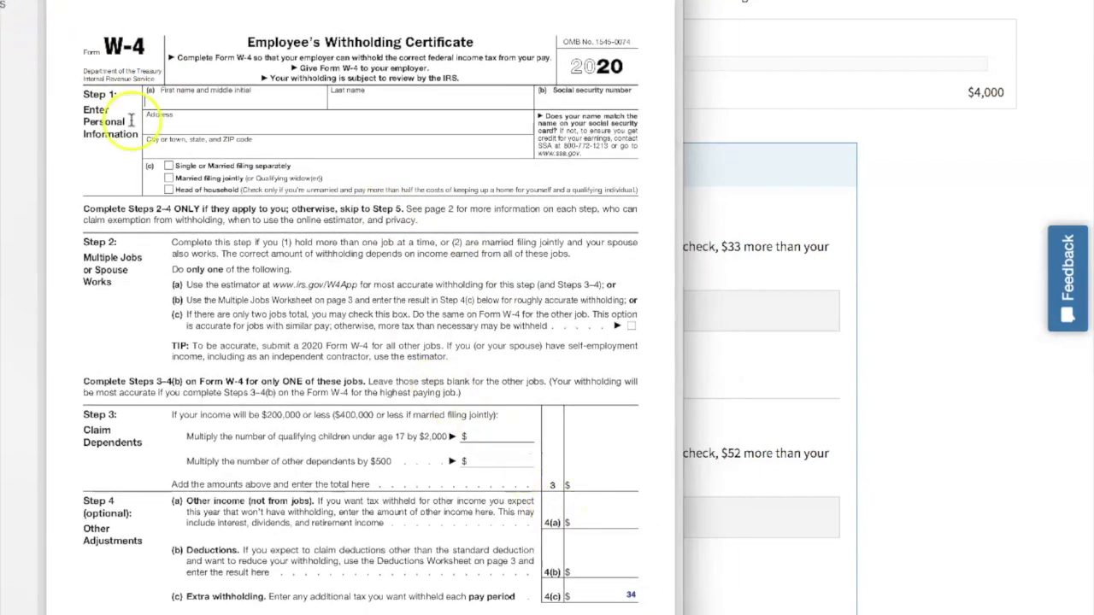
click(818, 265)
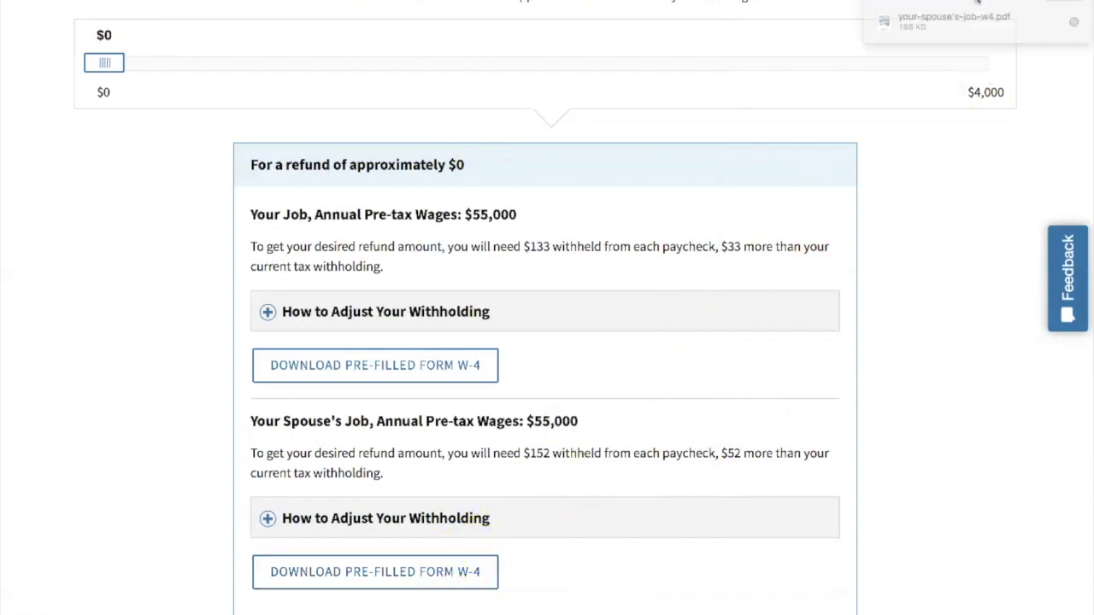
- Reopen your-spouse's-job-w4.pdf, check the extra withholding amount in Step 4(c), and close the form
click(970, 1)
double_click(967, 18)
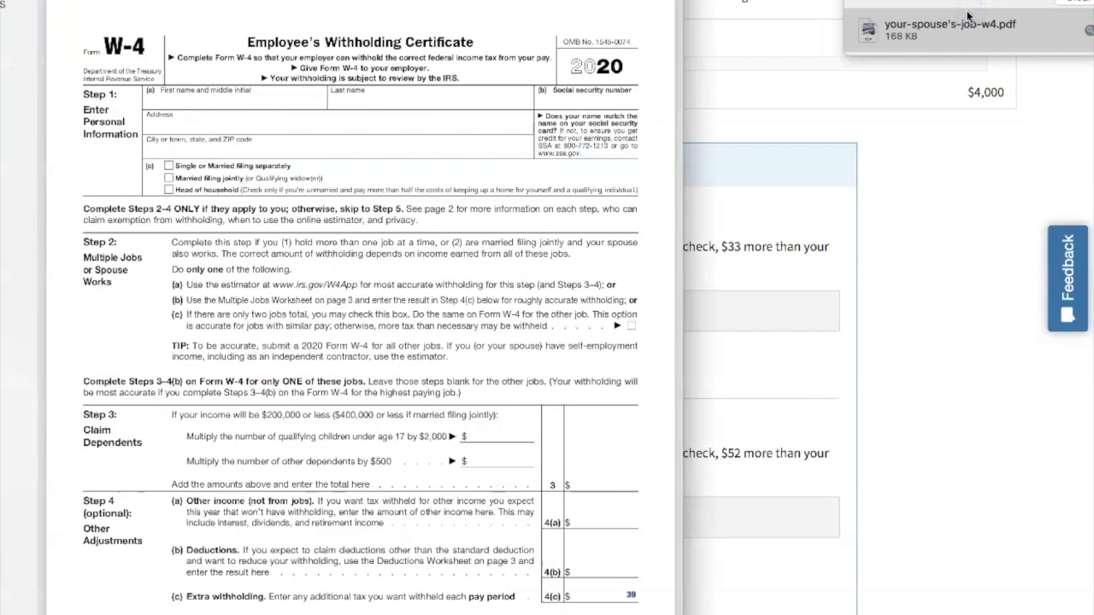
key(super+w)
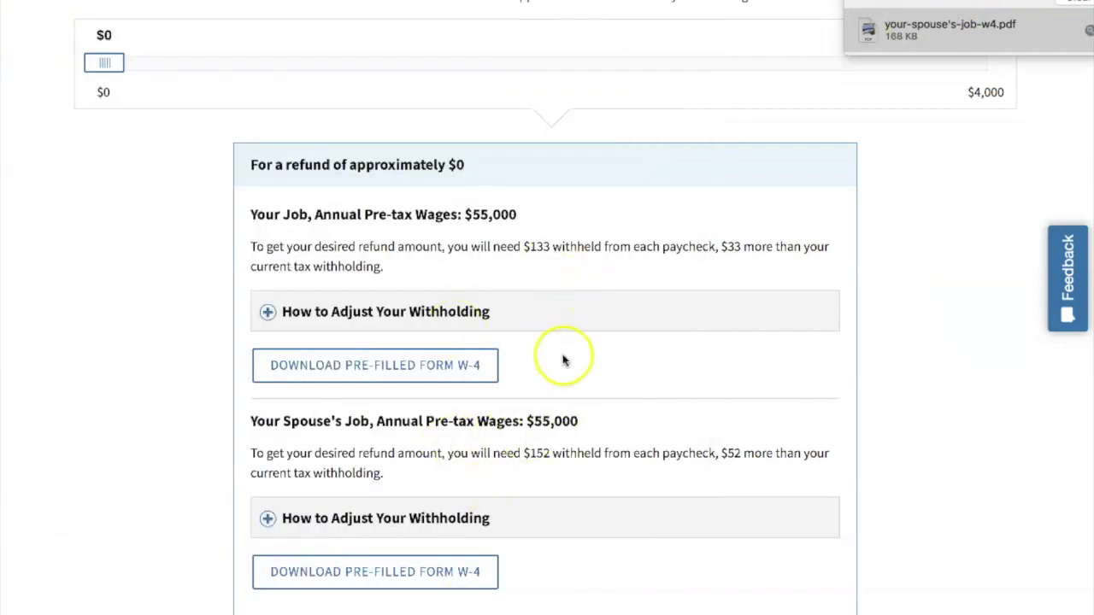
- Set the desired refund to about $1,800 and check the recommended withholding per paycheck
scroll(562, 361, up, 5)
scroll(561, 363, up, 3)
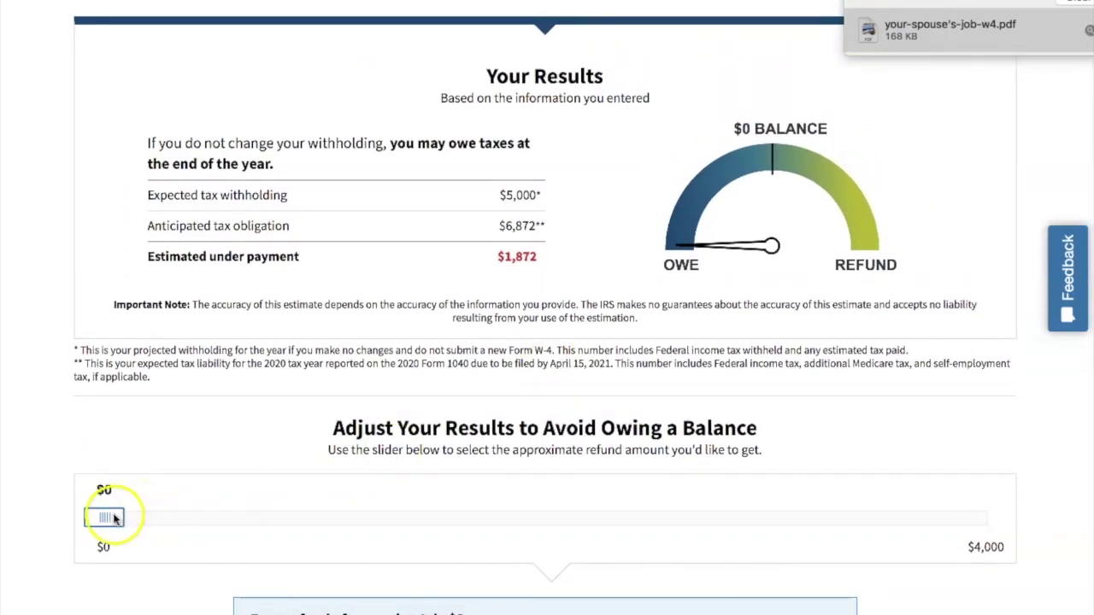
drag(107, 517, 259, 516)
drag(144, 528, 507, 519)
scroll(540, 522, down, 3)
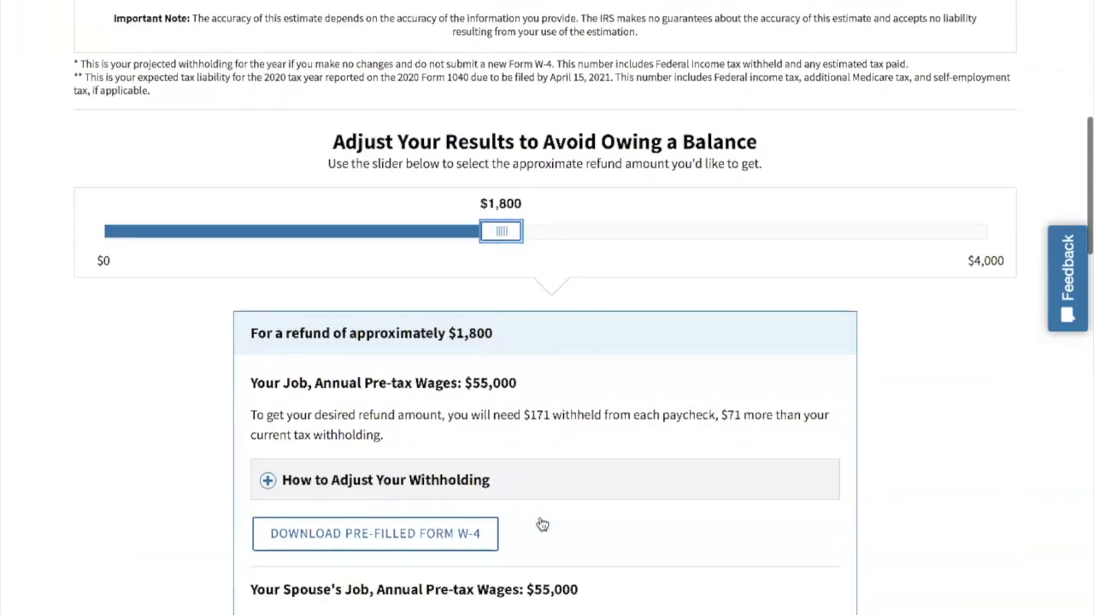
- Set the desired refund to $4,000 and review the recommended withholding for both jobs
drag(501, 230, 992, 229)
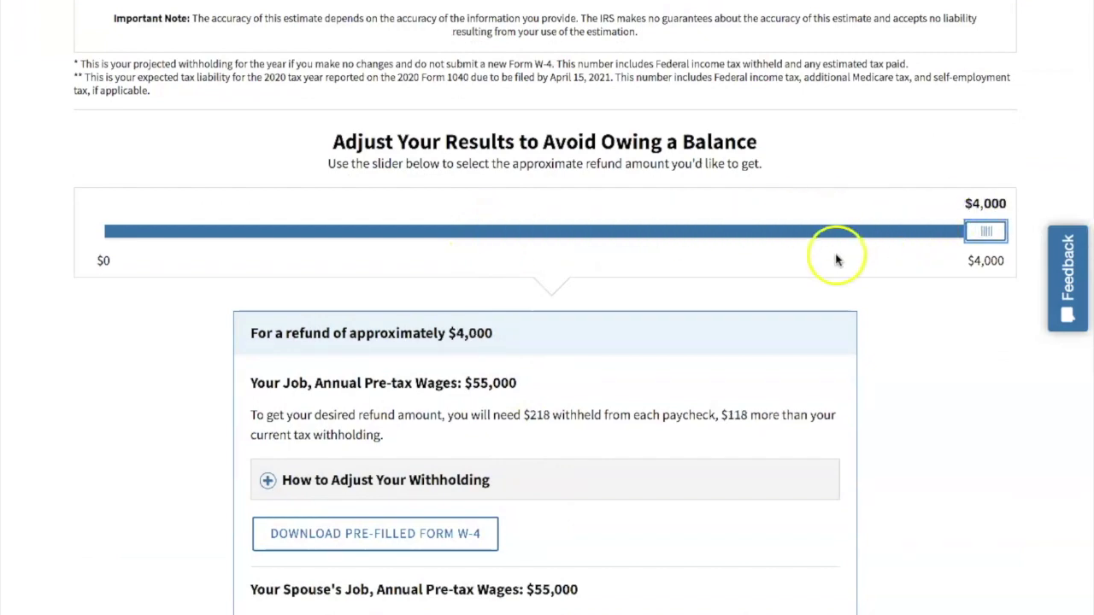
scroll(836, 260, up, 3)
scroll(838, 257, down, 5)
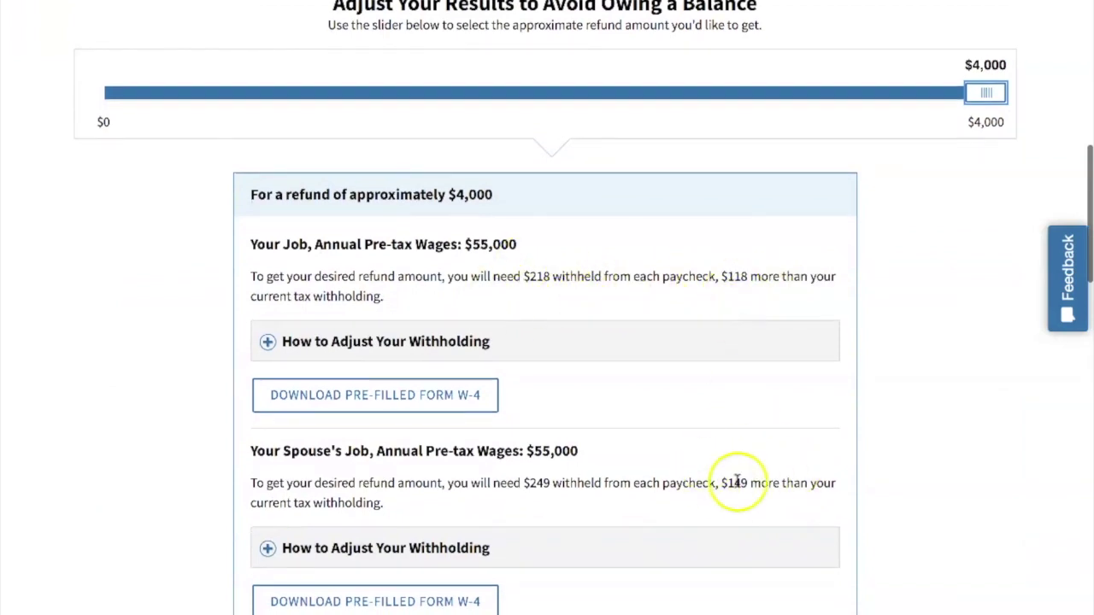
- Download the spouse's pre-filled W-4 for the $4,000 refund, open your-spouse's-job-w4-2.pdf to check its extra withholding, and close it
scroll(737, 483, down, 2)
click(425, 466)
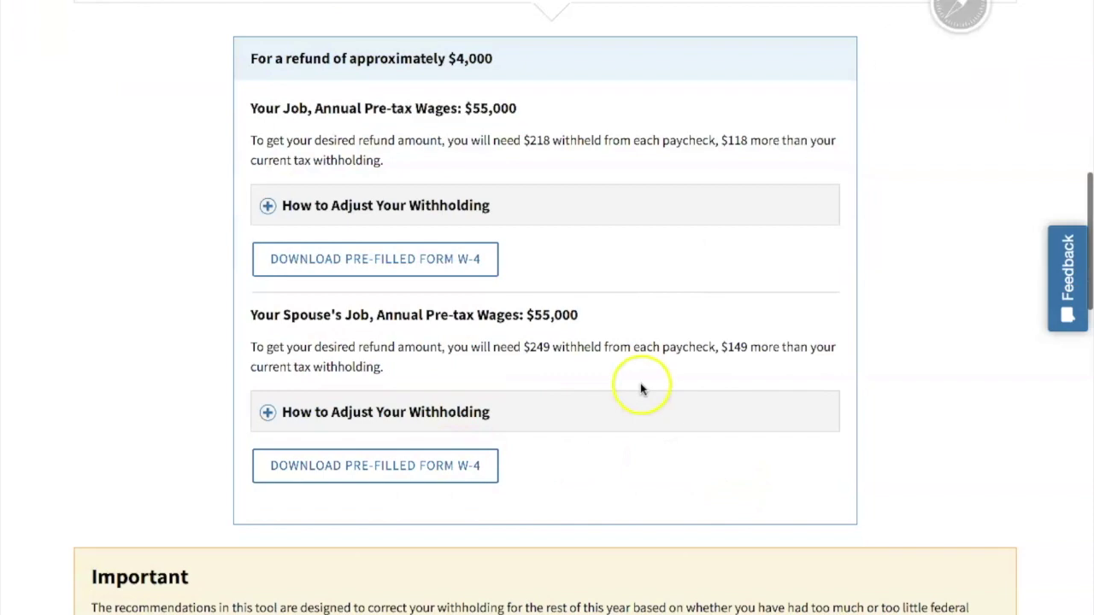
click(991, 2)
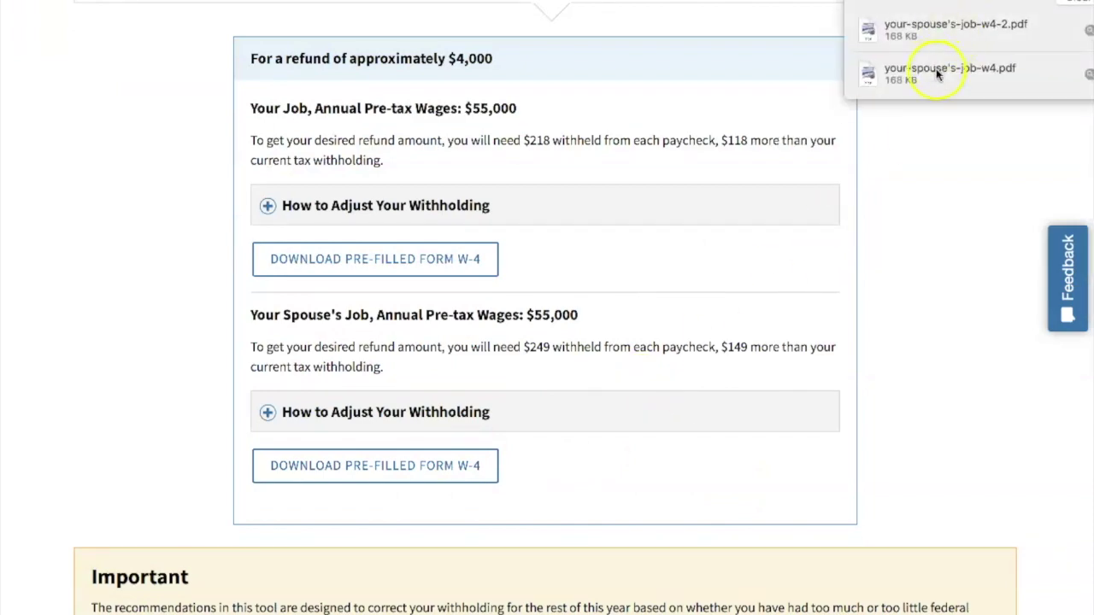
double_click(936, 32)
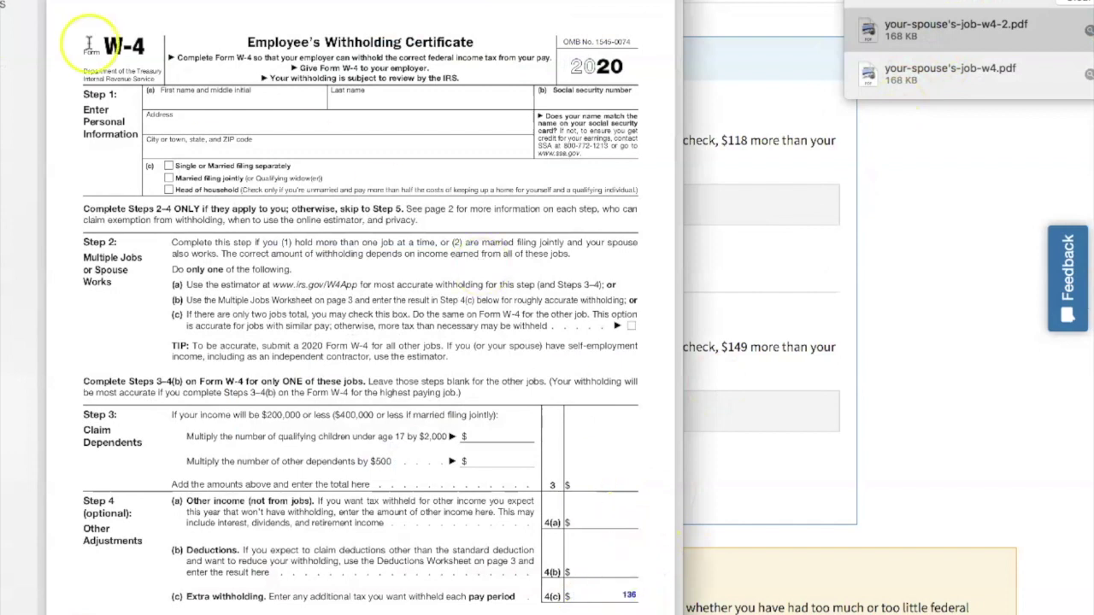
key(super+w)
scroll(574, 93, up, 3)
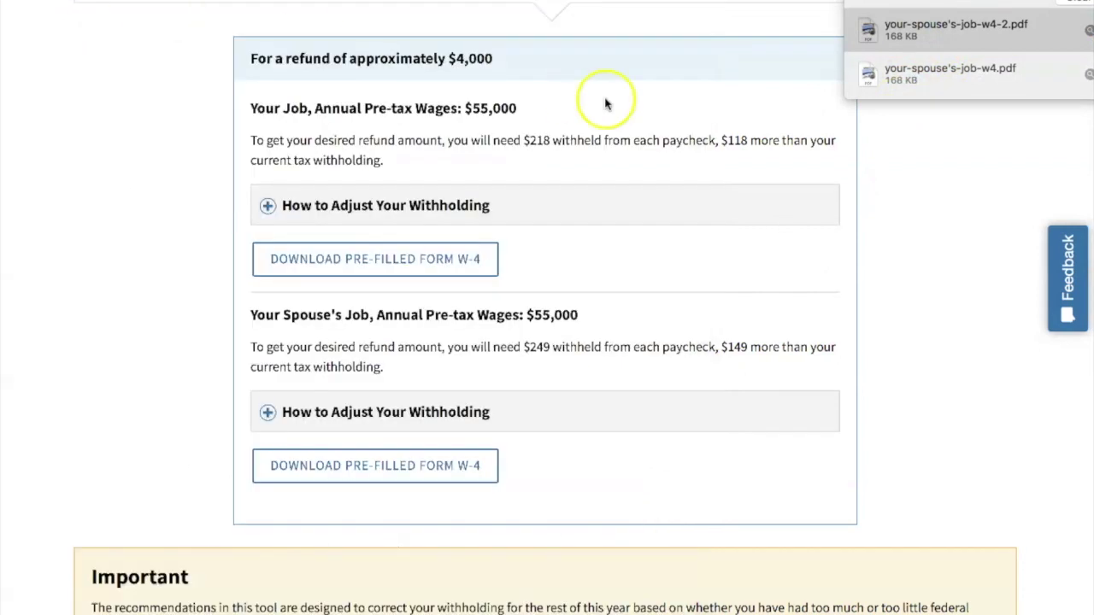
scroll(764, 114, up, 3)
click(977, 54)
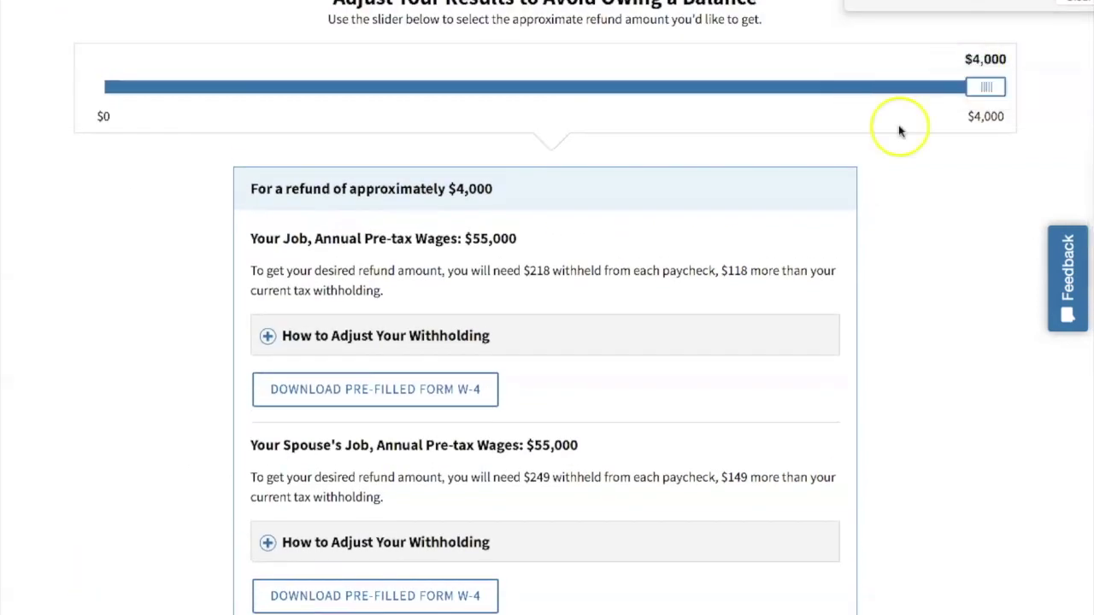
- Return to the Adjustments section, choose to see adjustments, and examine the available adjustment fields such as student loan interest and alimony paid
scroll(844, 203, up, 10)
scroll(845, 202, up, 5)
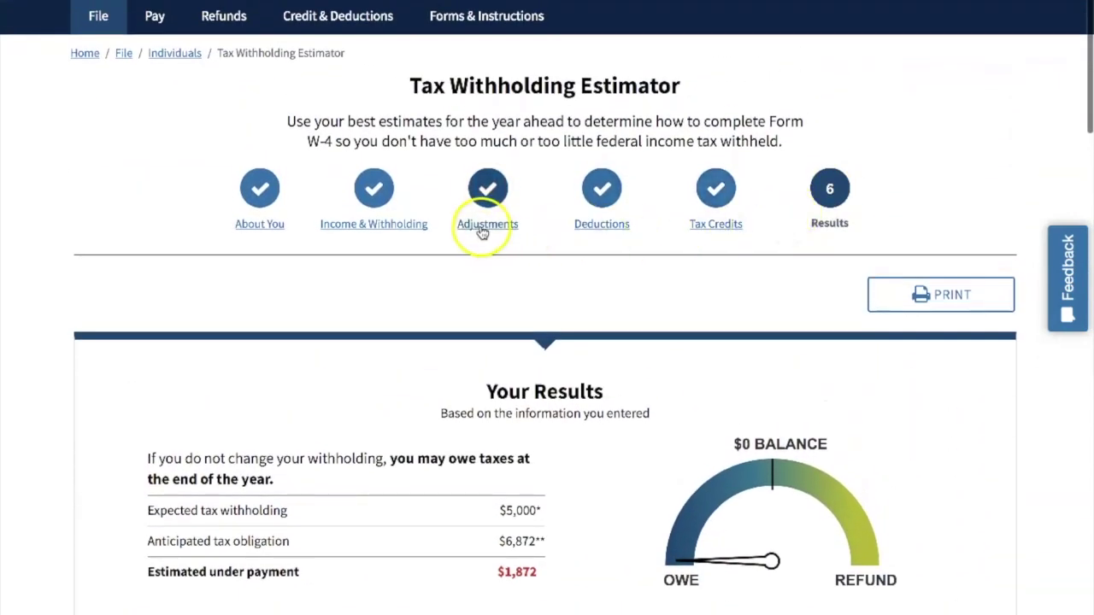
click(484, 228)
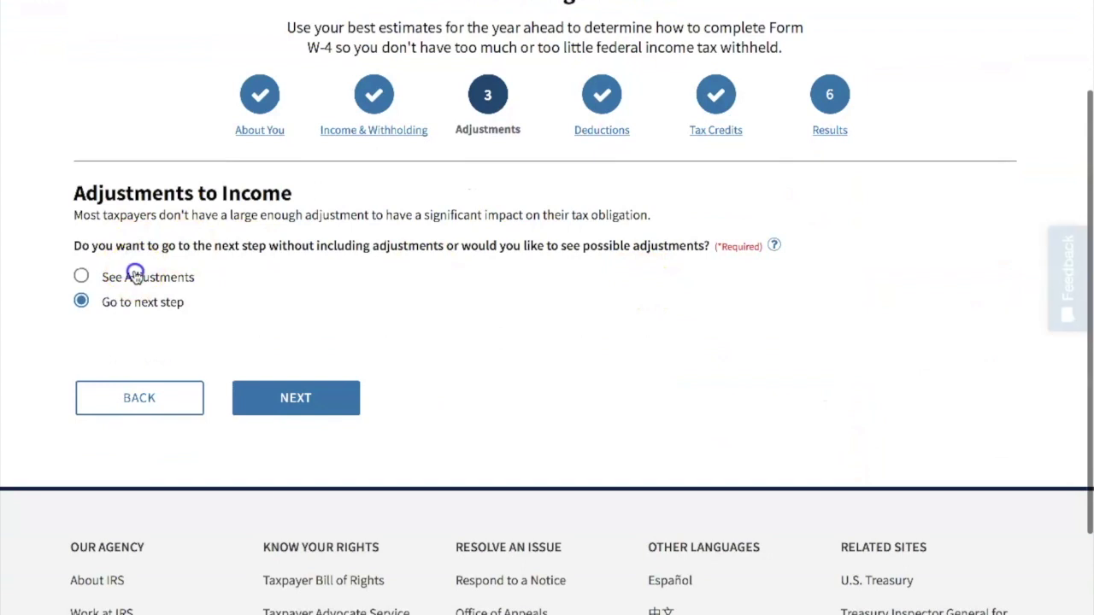
click(134, 275)
scroll(396, 359, down, 3)
scroll(393, 360, down, 1)
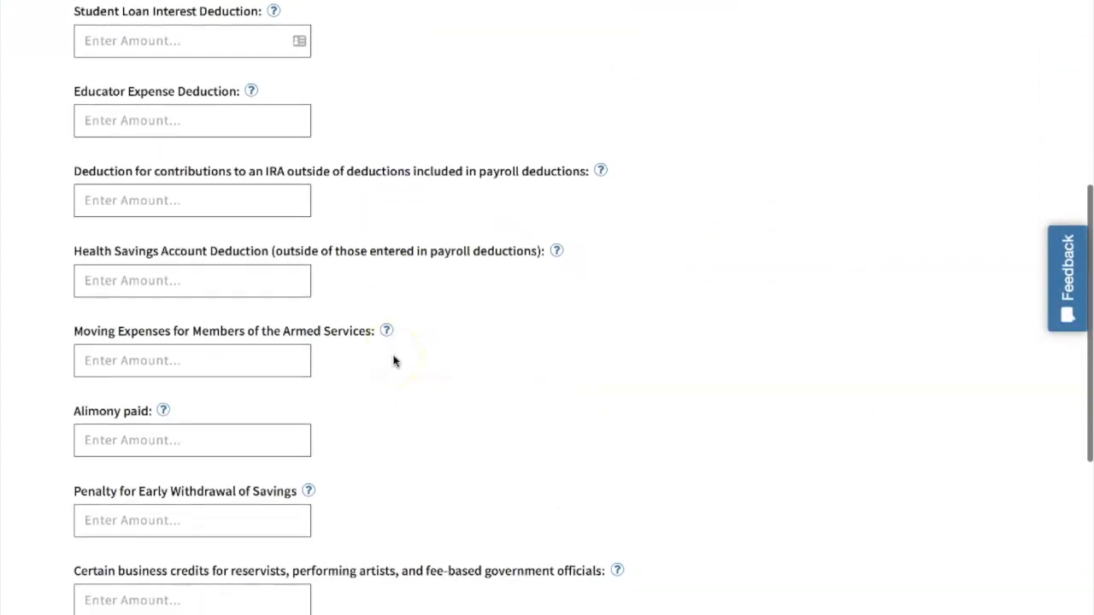
scroll(506, 370, down, 3)
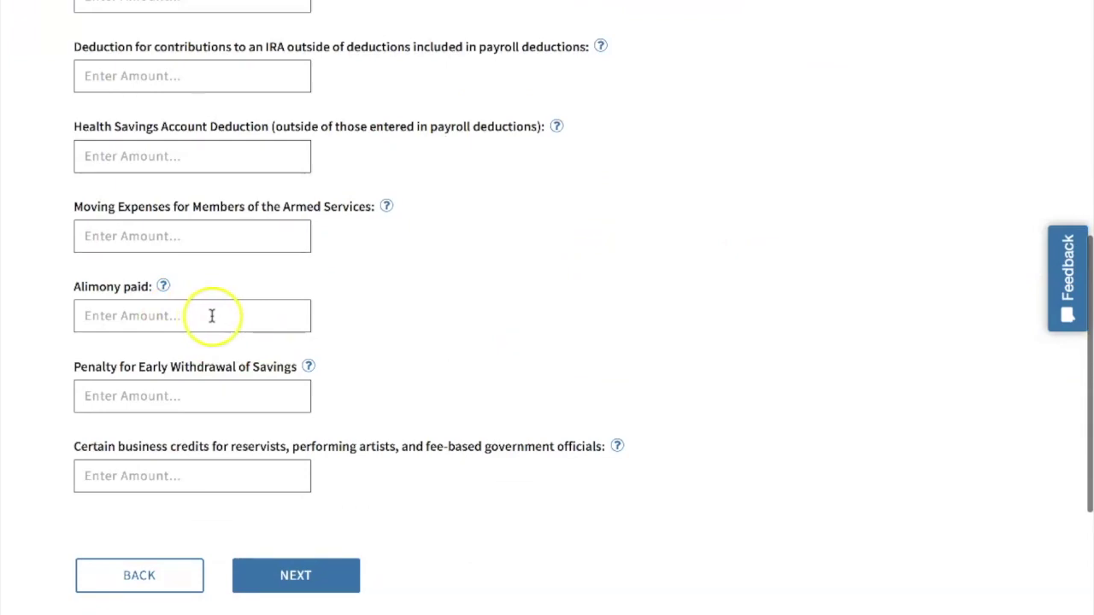
scroll(569, 285, up, 10)
scroll(569, 285, up, 5)
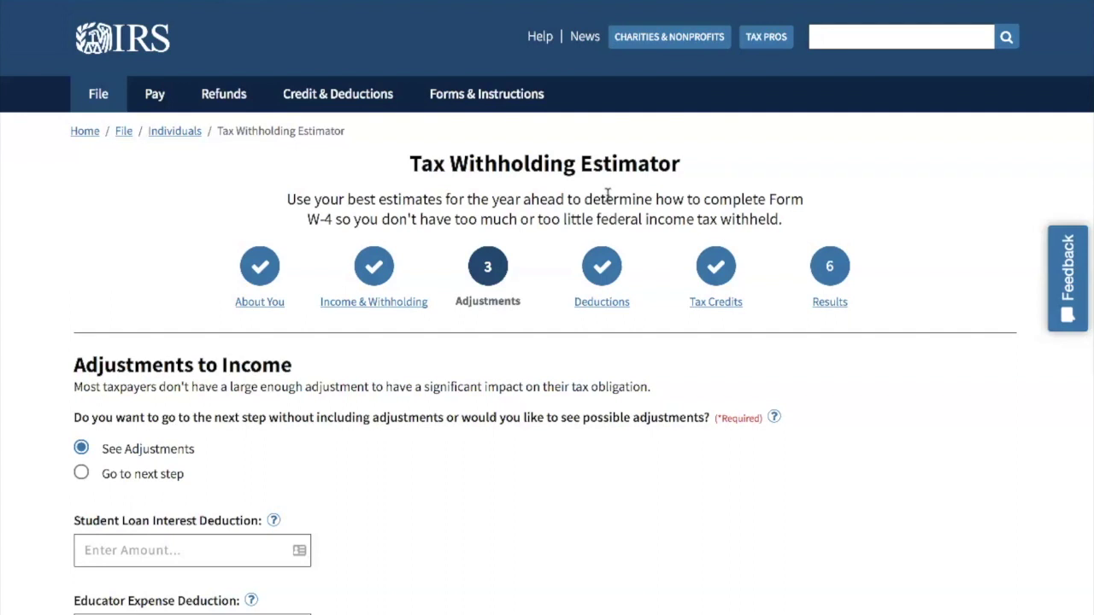
- Go back to Results and review the expected withholding, anticipated tax obligation, and estimated year-end balance
click(830, 302)
scroll(701, 393, down, 3)
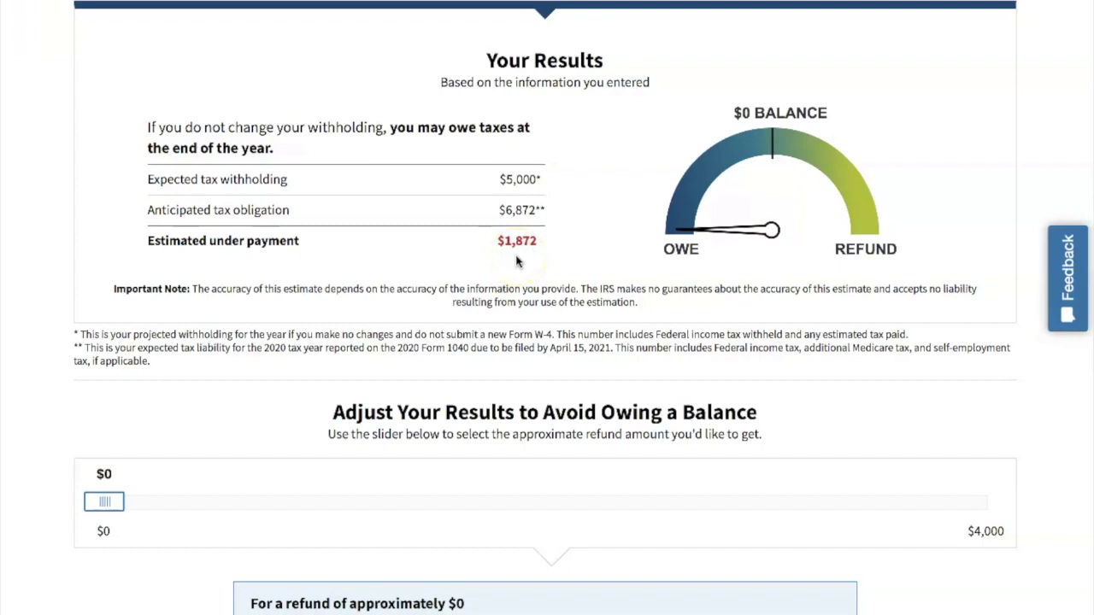
scroll(516, 262, up, 5)
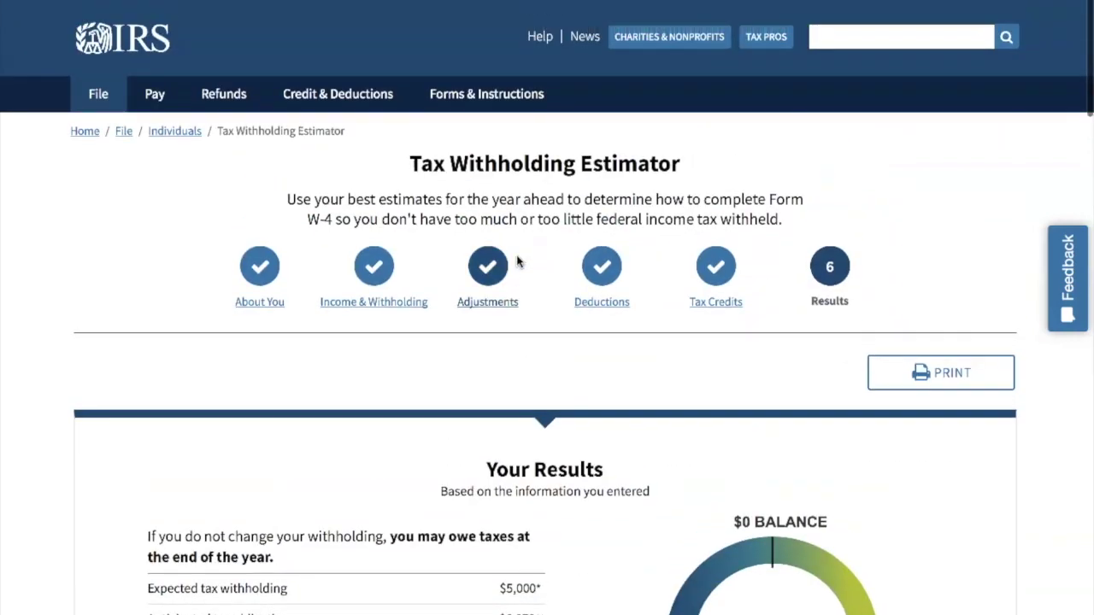